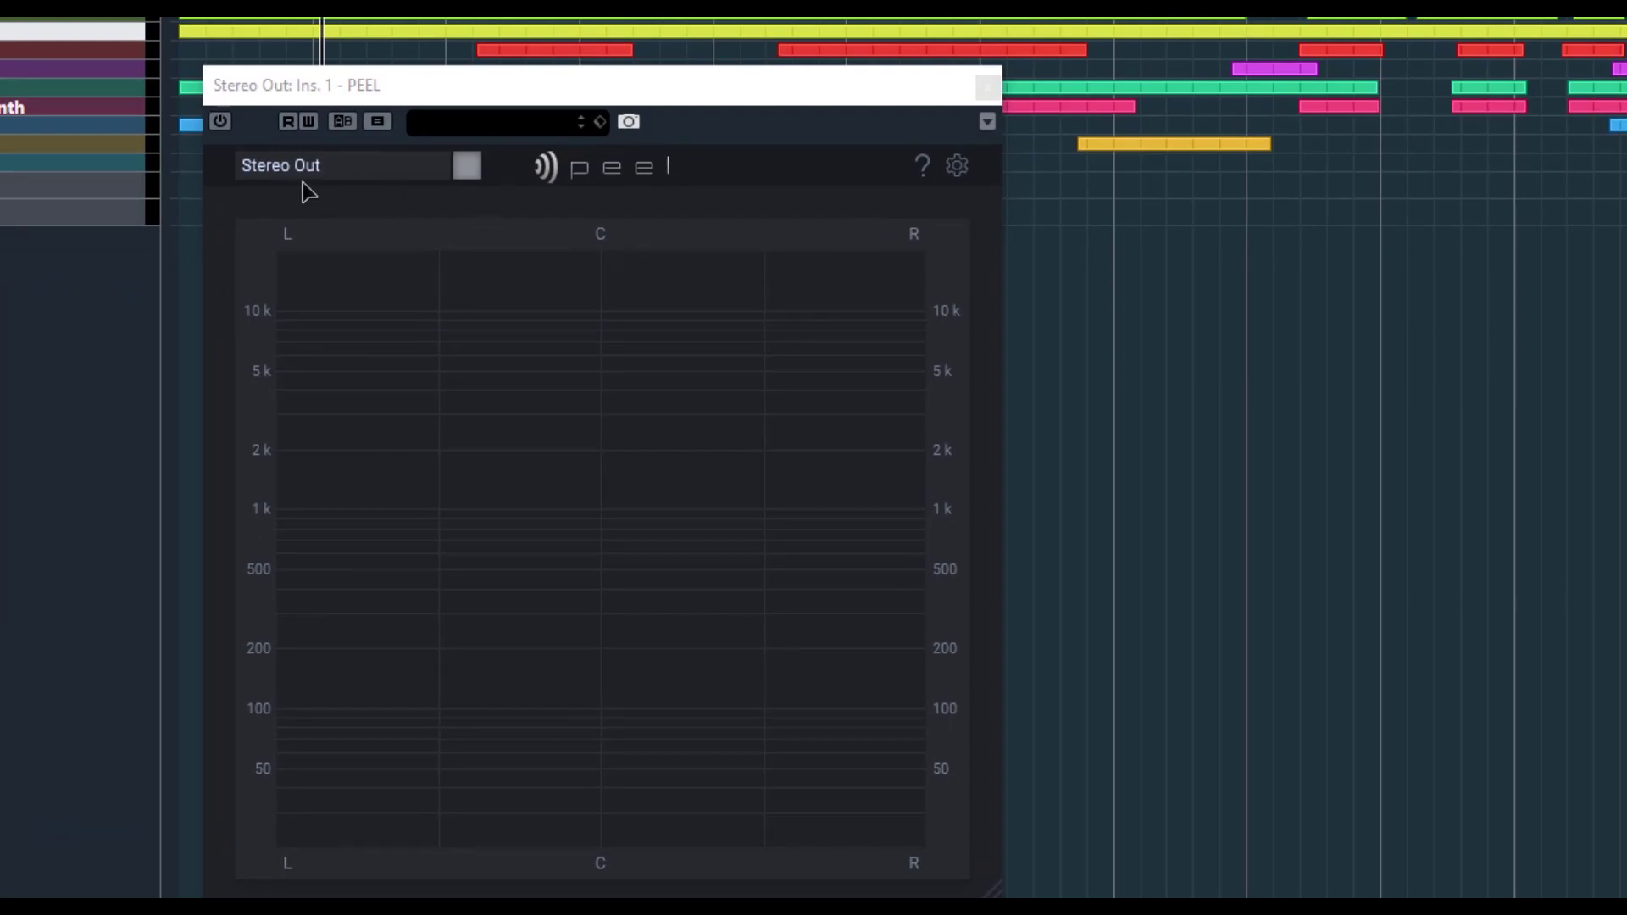
# Set the colour of the Stereo Out PEEL instance to magenta from the colour palette.
pyautogui.click(381, 161)
pyautogui.doubleClick(345, 174)
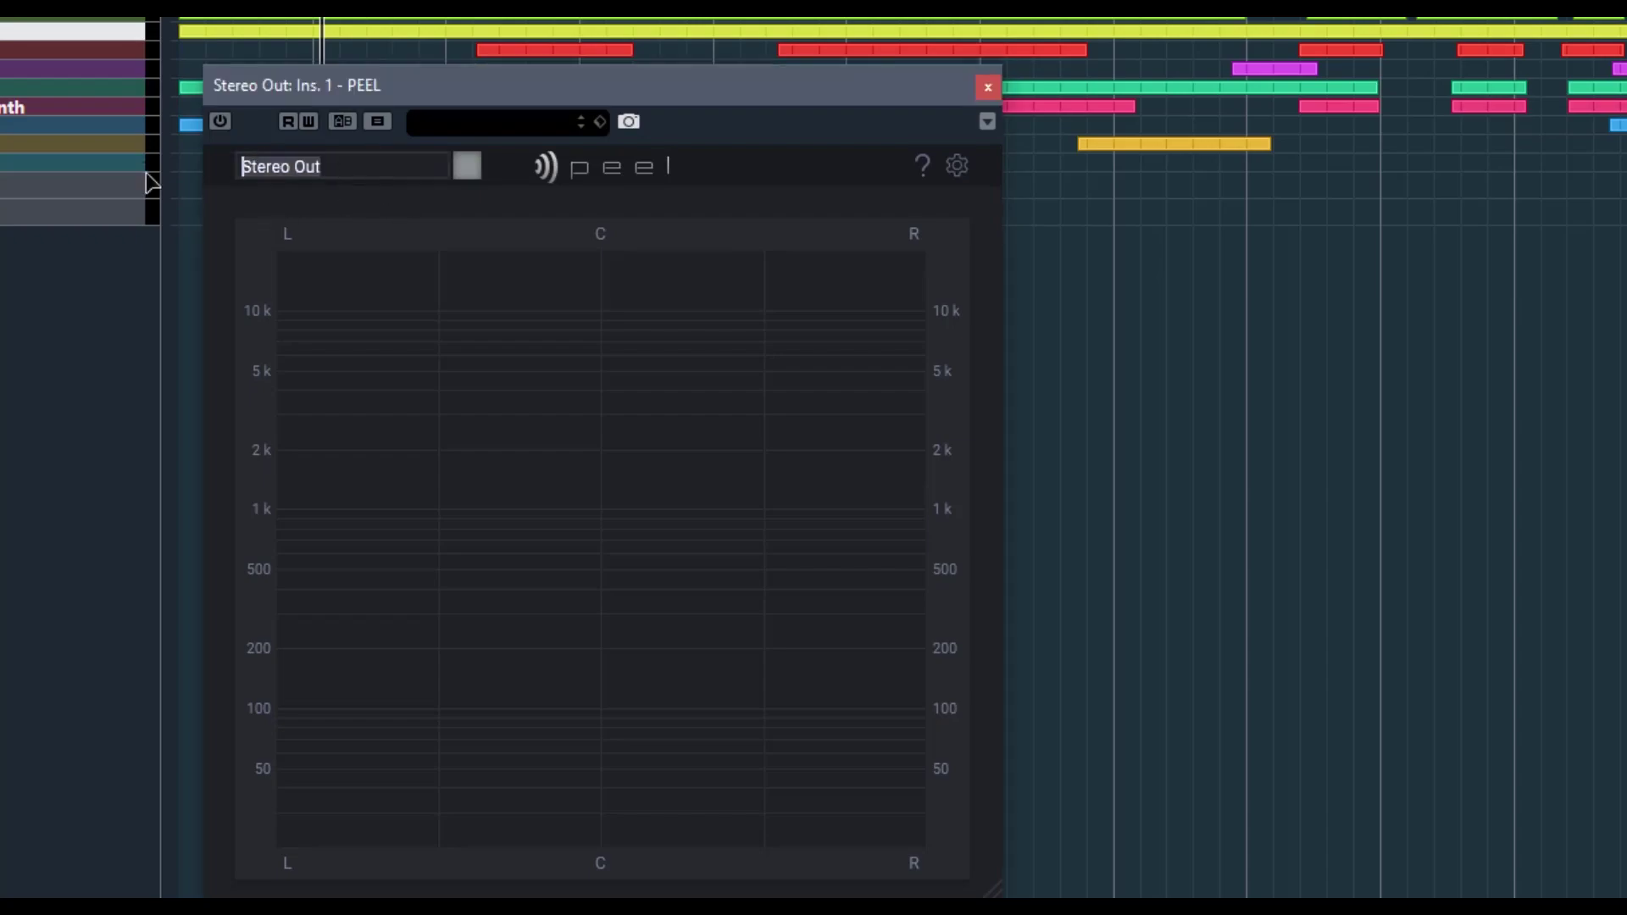
pyautogui.click(356, 167)
pyautogui.click(467, 165)
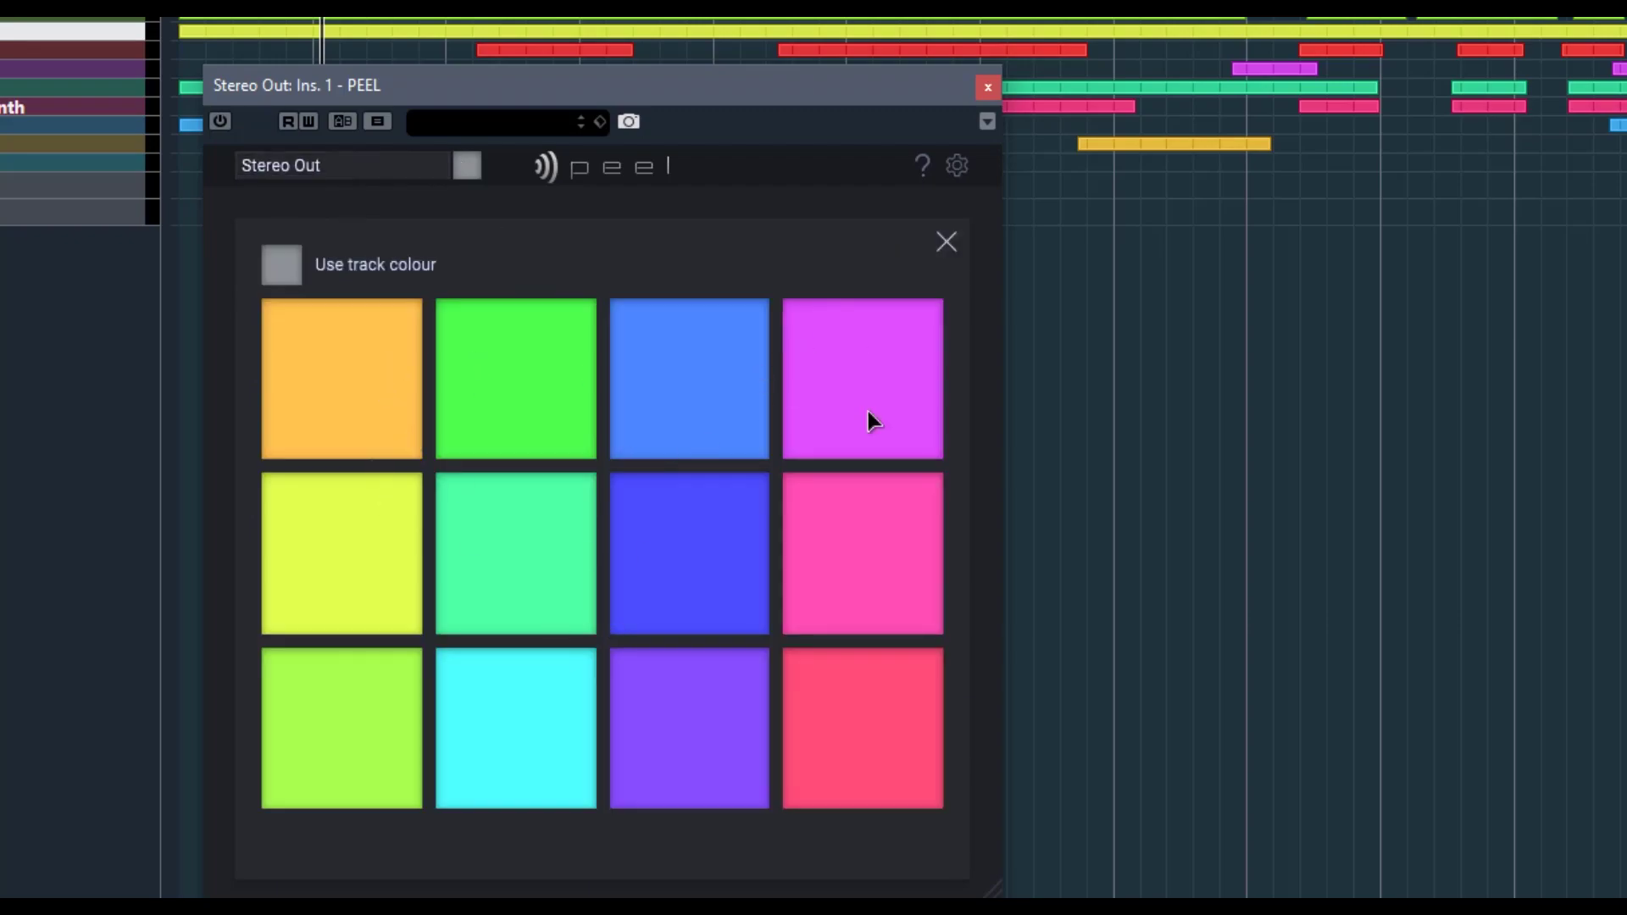
pyautogui.click(946, 243)
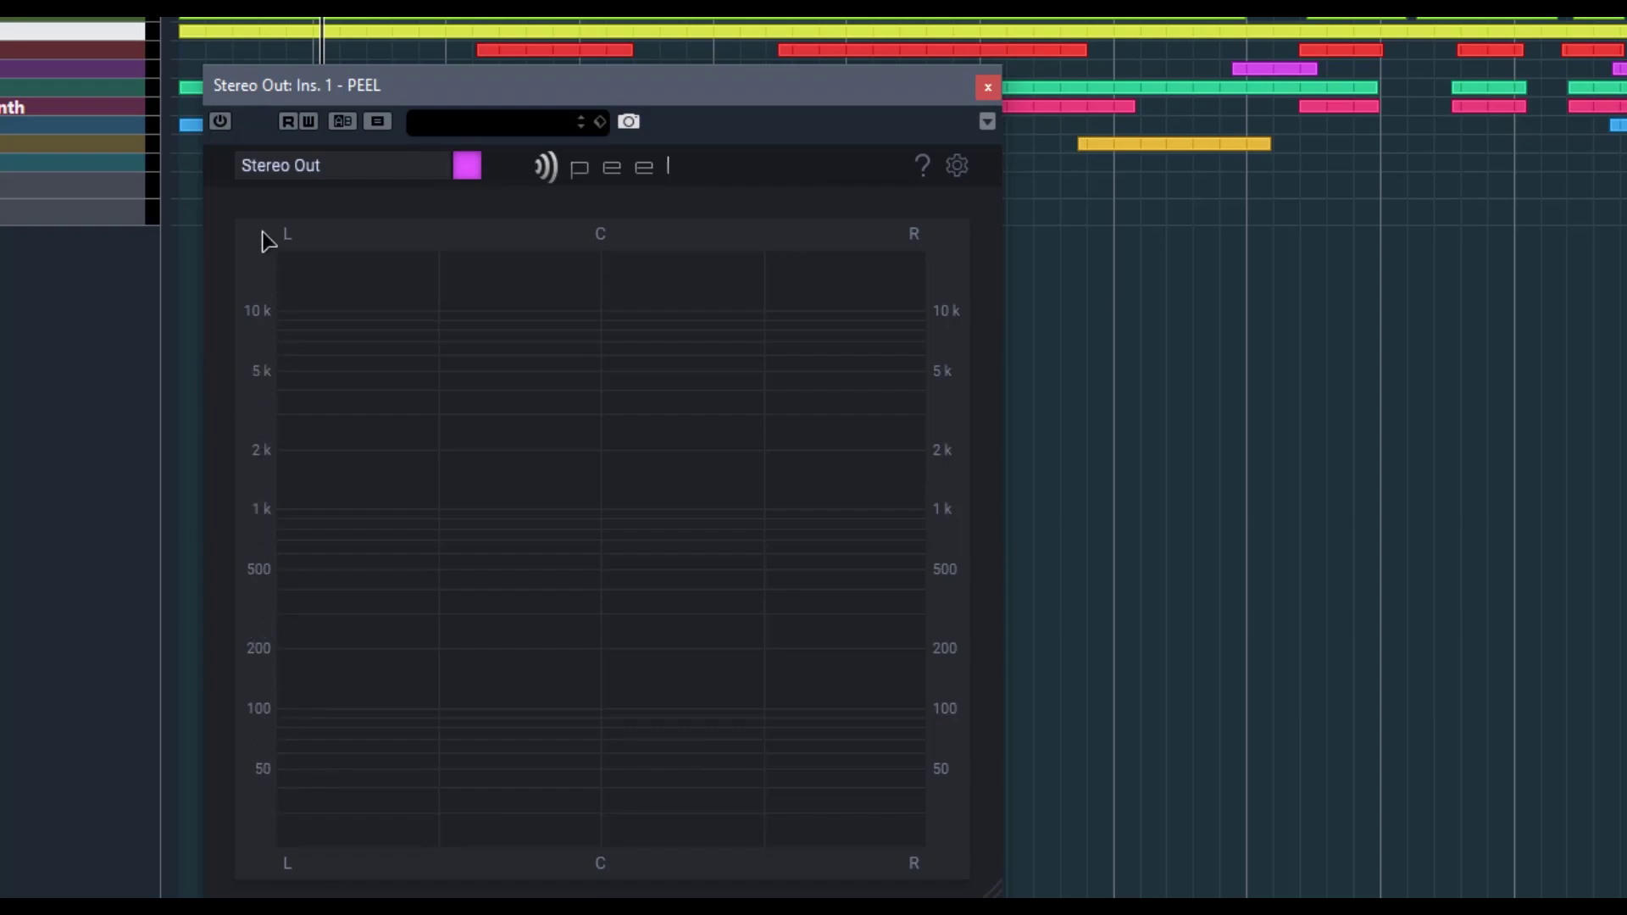
# Draw a selection left of centre from about 300 Hz to above 10 kHz, invert it with EQ off, and remove it.
pyautogui.moveTo(382, 290); pyautogui.dragTo(565, 615)
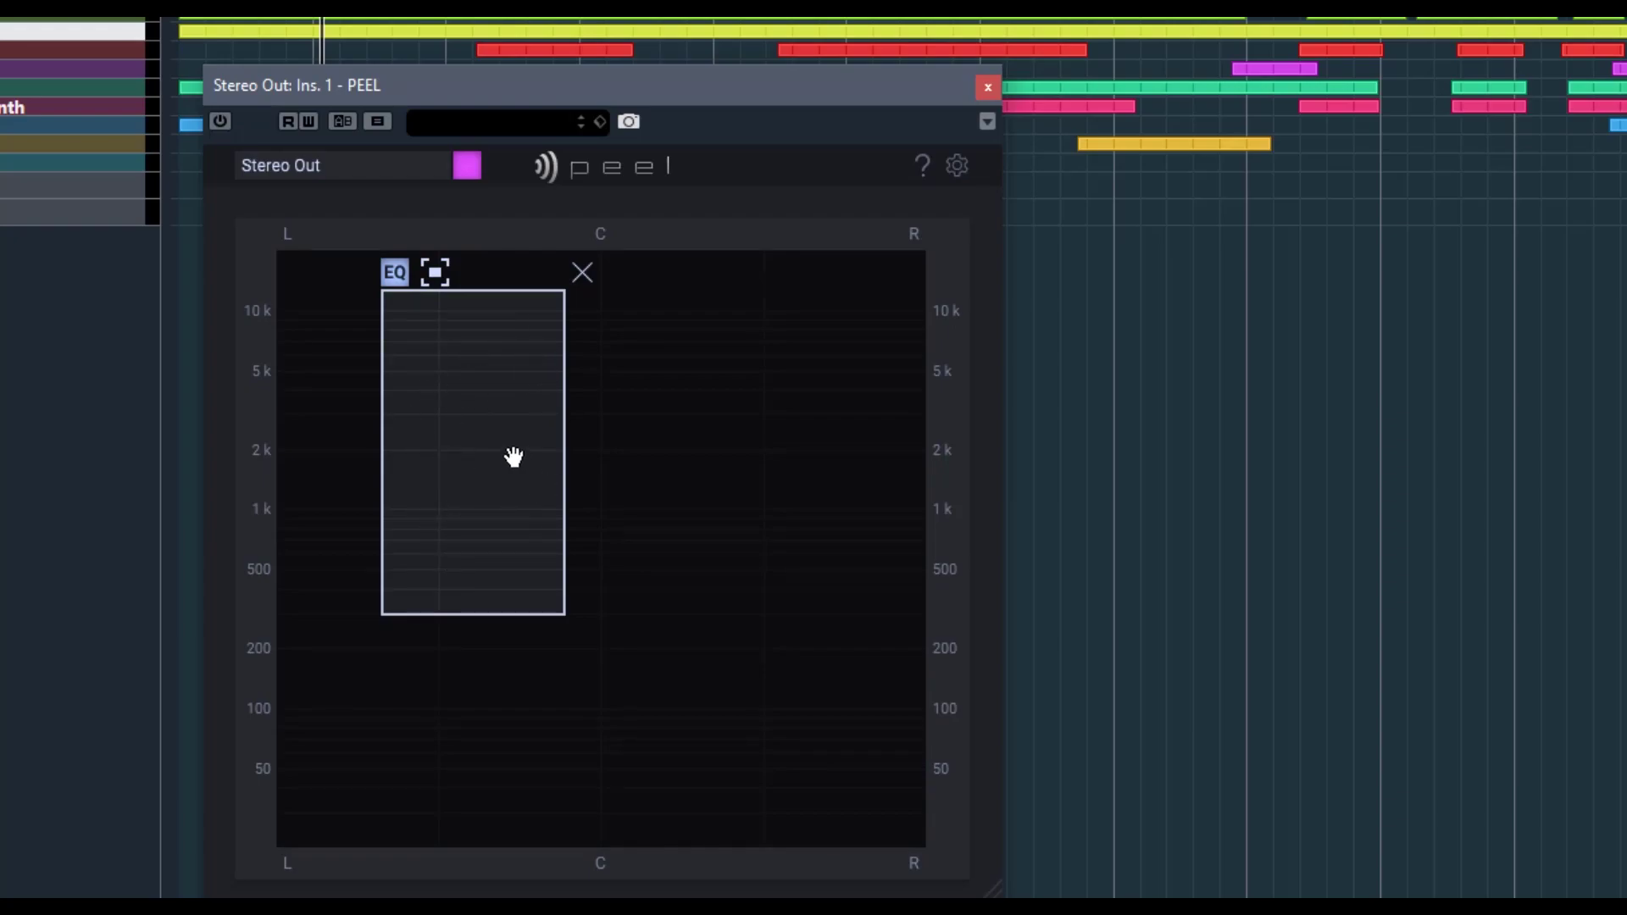
pyautogui.click(434, 279)
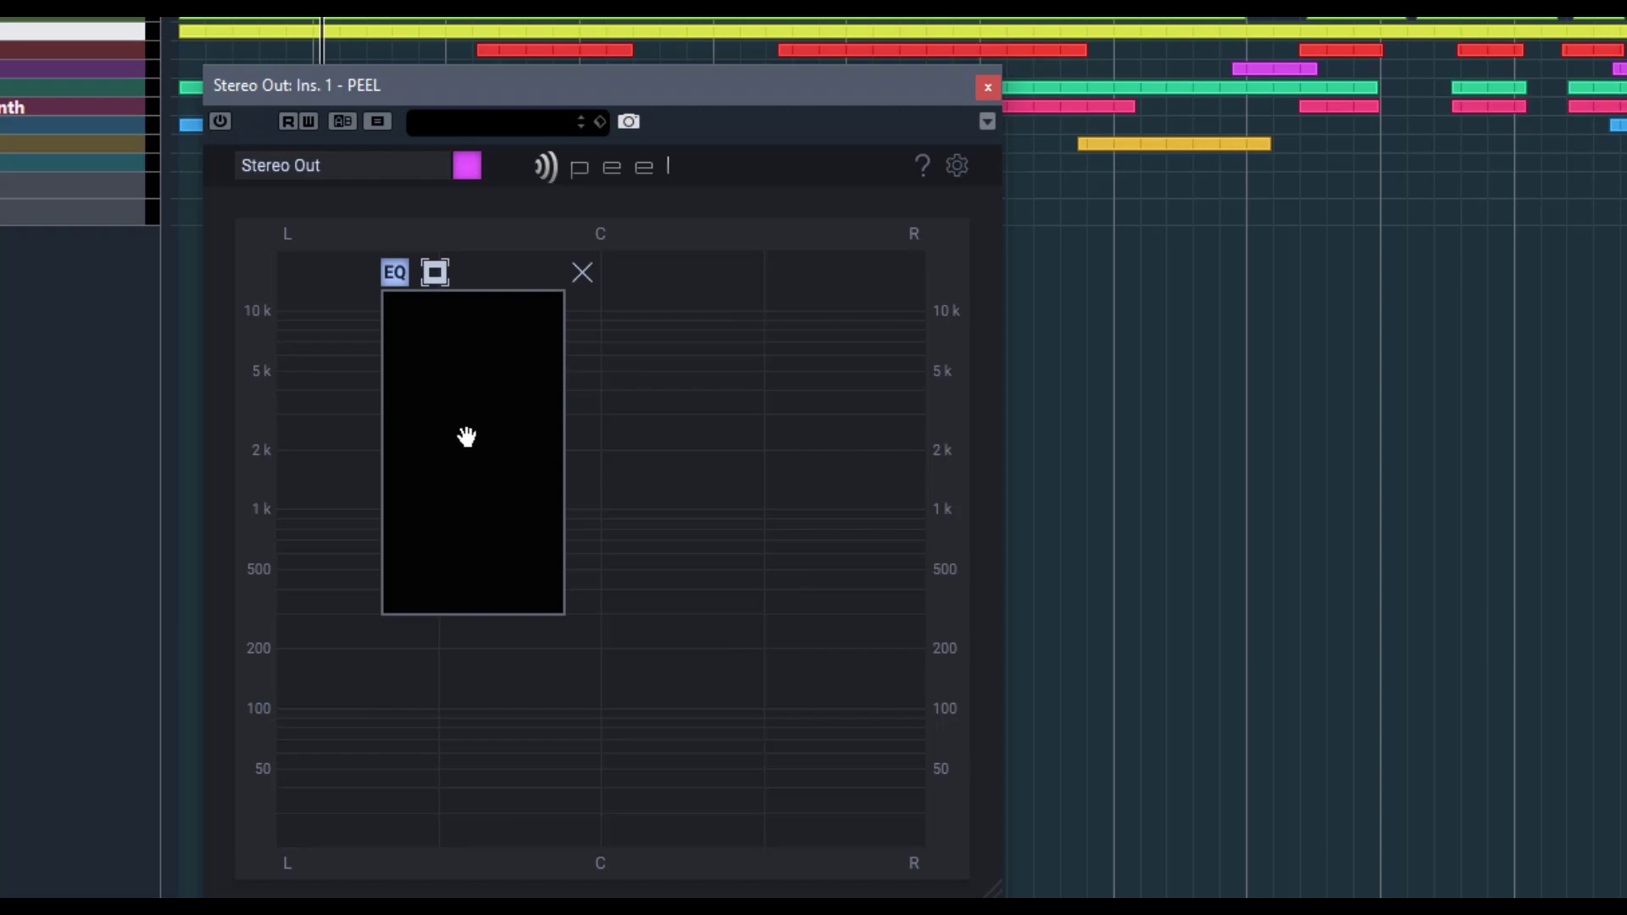
pyautogui.click(395, 273)
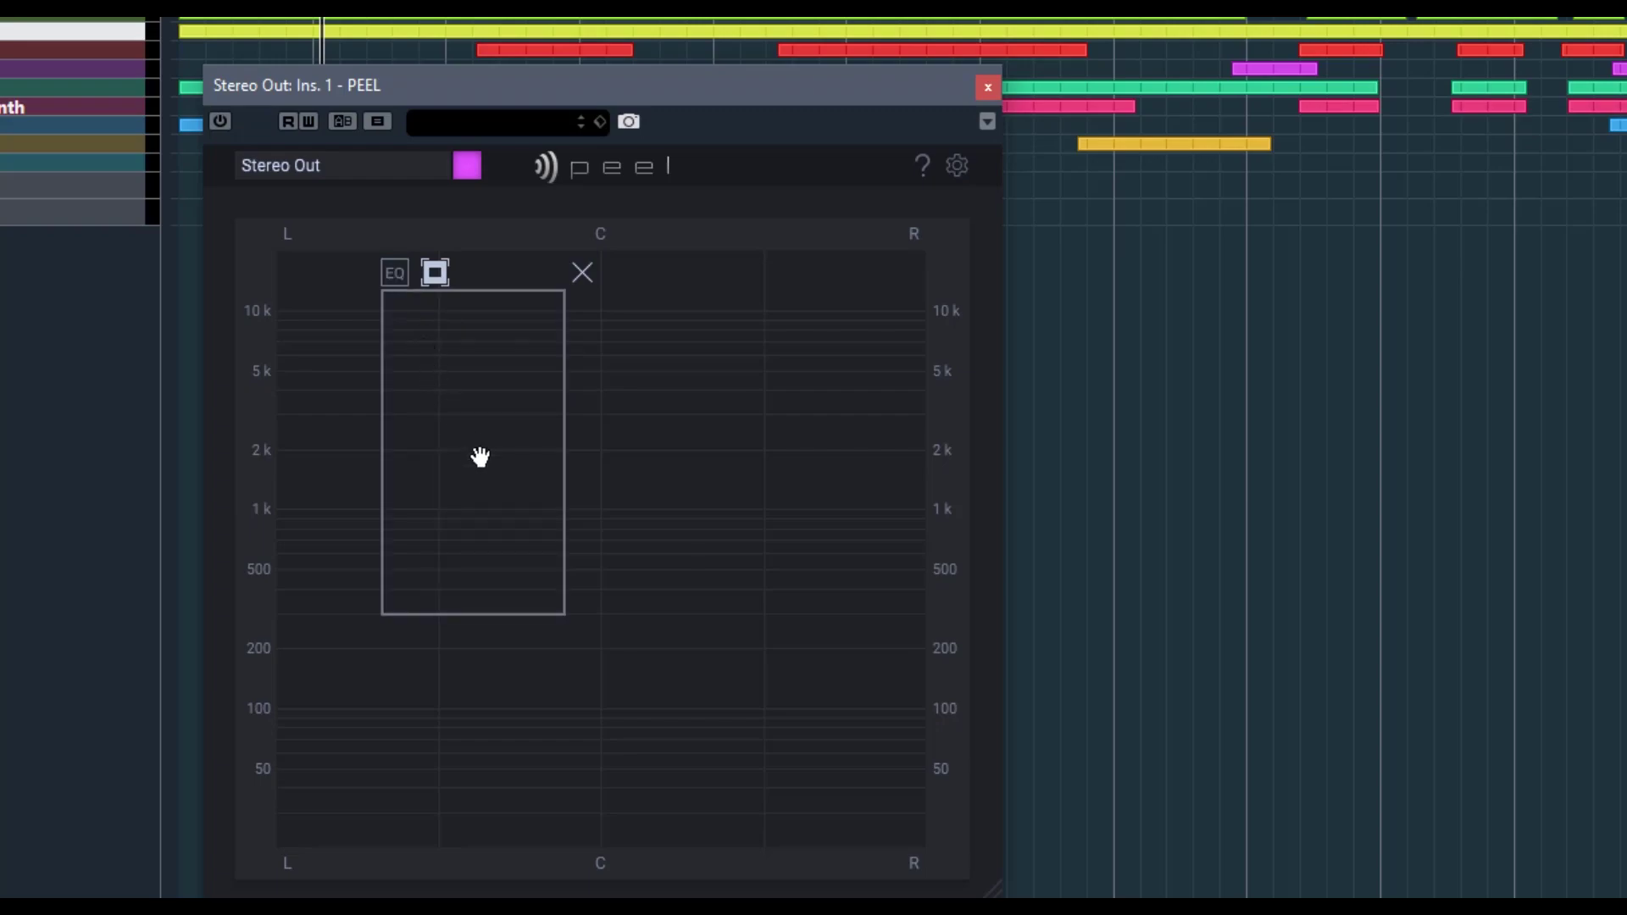
pyautogui.click(582, 276)
# Redraw the selection in several areas on both sides of the stereo centre and clear the last one.
pyautogui.moveTo(378, 511); pyautogui.dragTo(792, 701)
pyautogui.moveTo(628, 322); pyautogui.dragTo(802, 710)
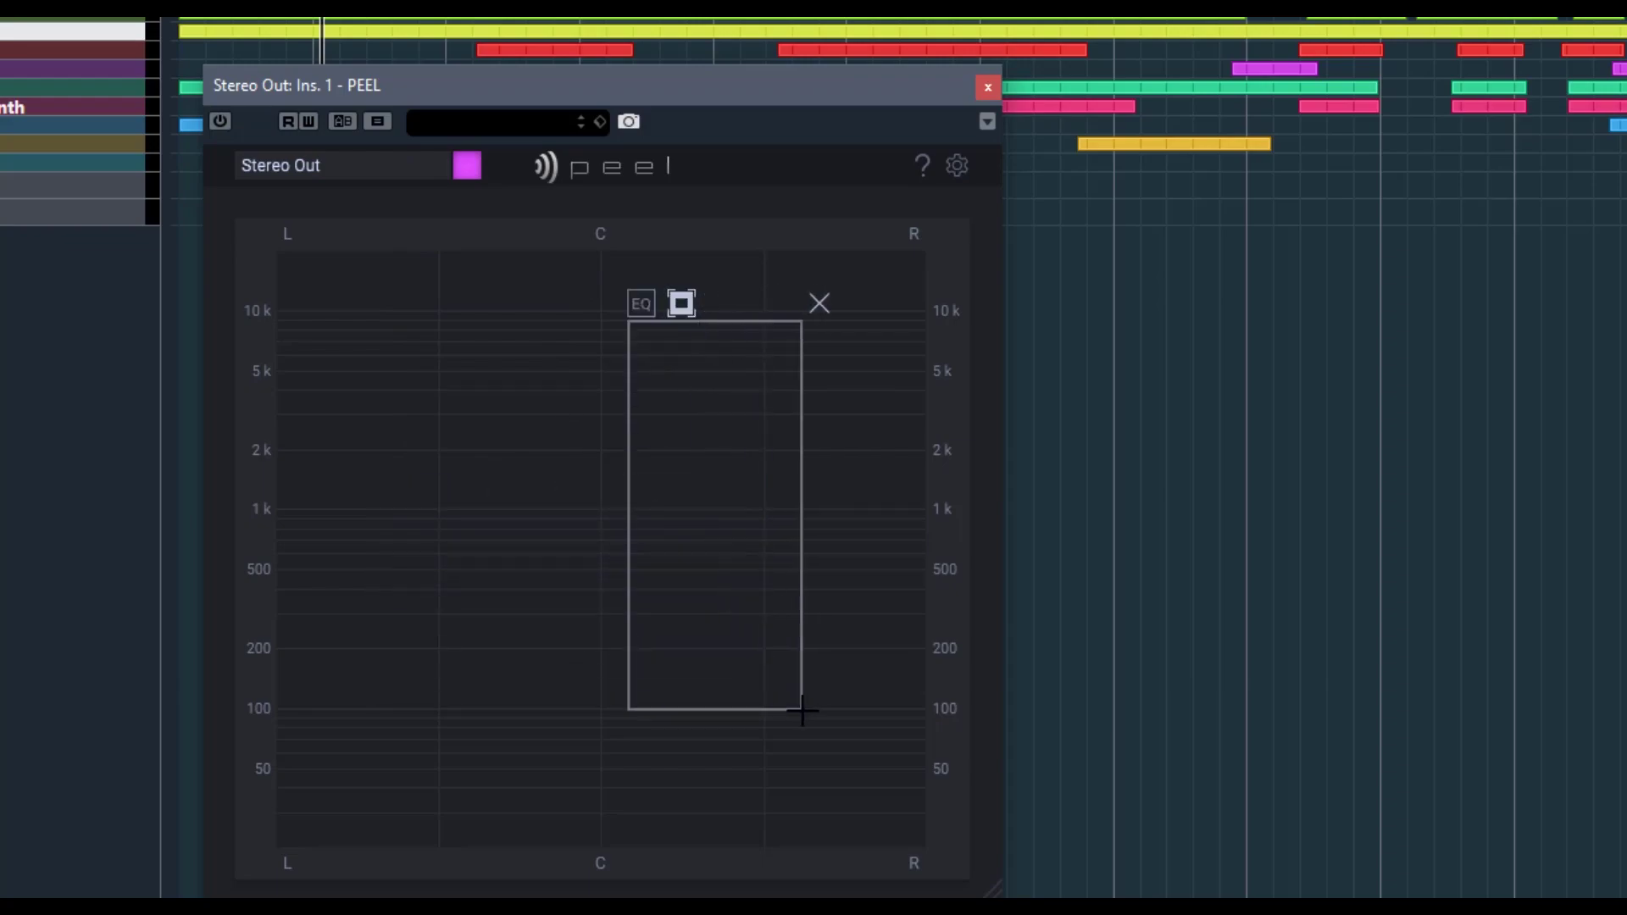
pyautogui.moveTo(567, 364); pyautogui.dragTo(328, 627)
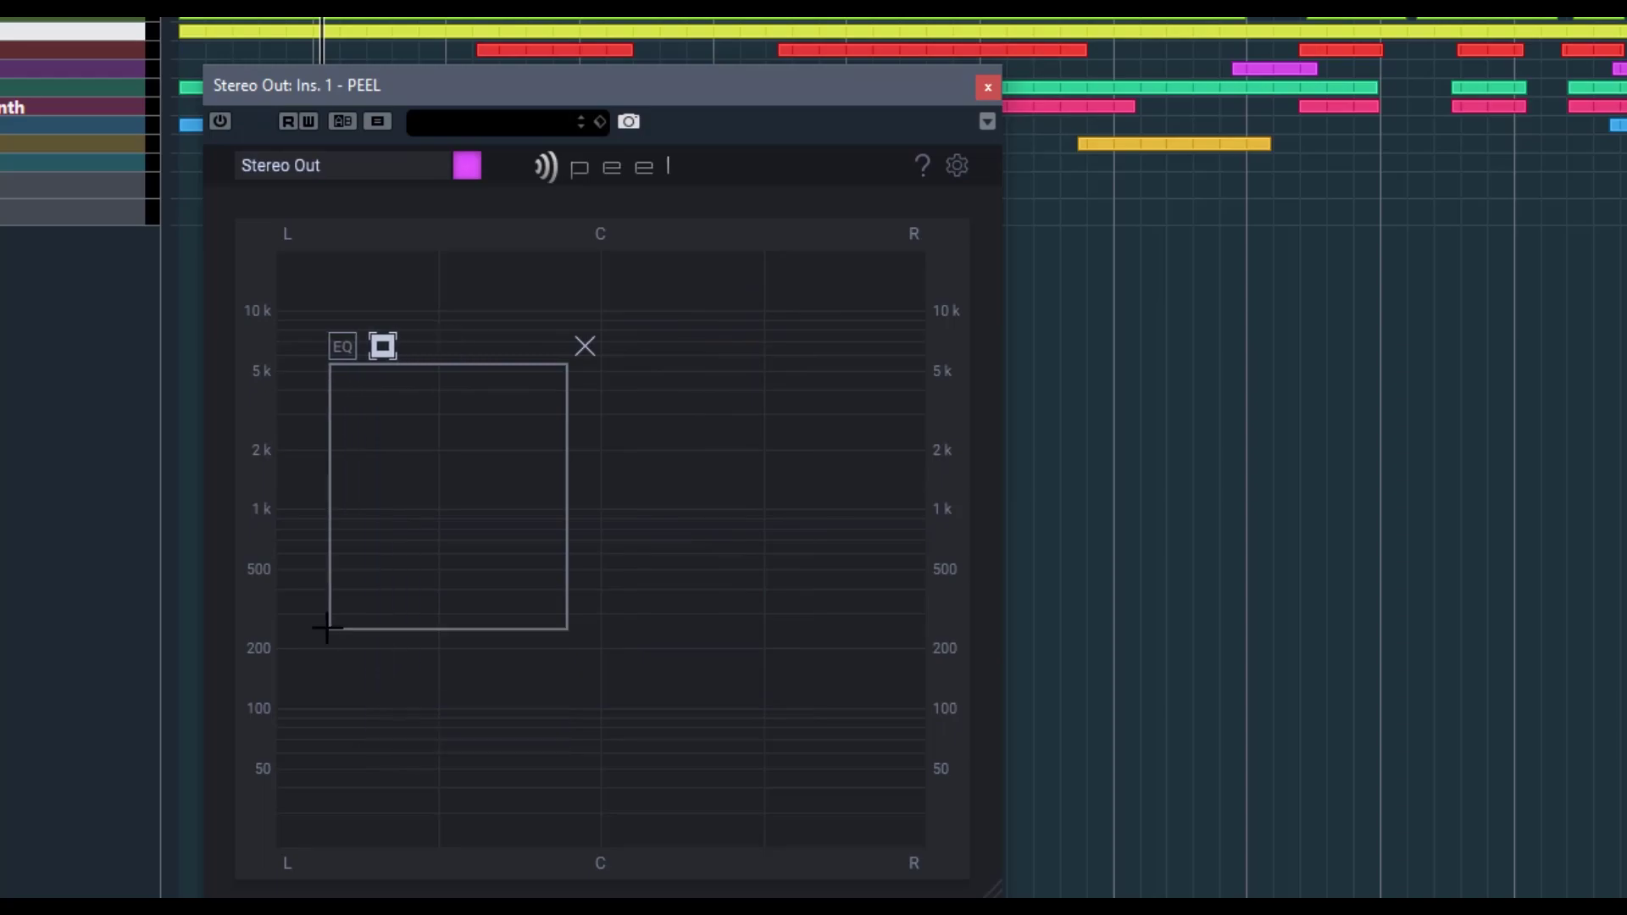
pyautogui.moveTo(594, 399)
pyautogui.mouseDown()
pyautogui.moveTo(675, 472)
pyautogui.moveTo(651, 430)
pyautogui.moveTo(780, 687)
pyautogui.moveTo(777, 738)
pyautogui.moveTo(792, 683)
pyautogui.mouseUp()
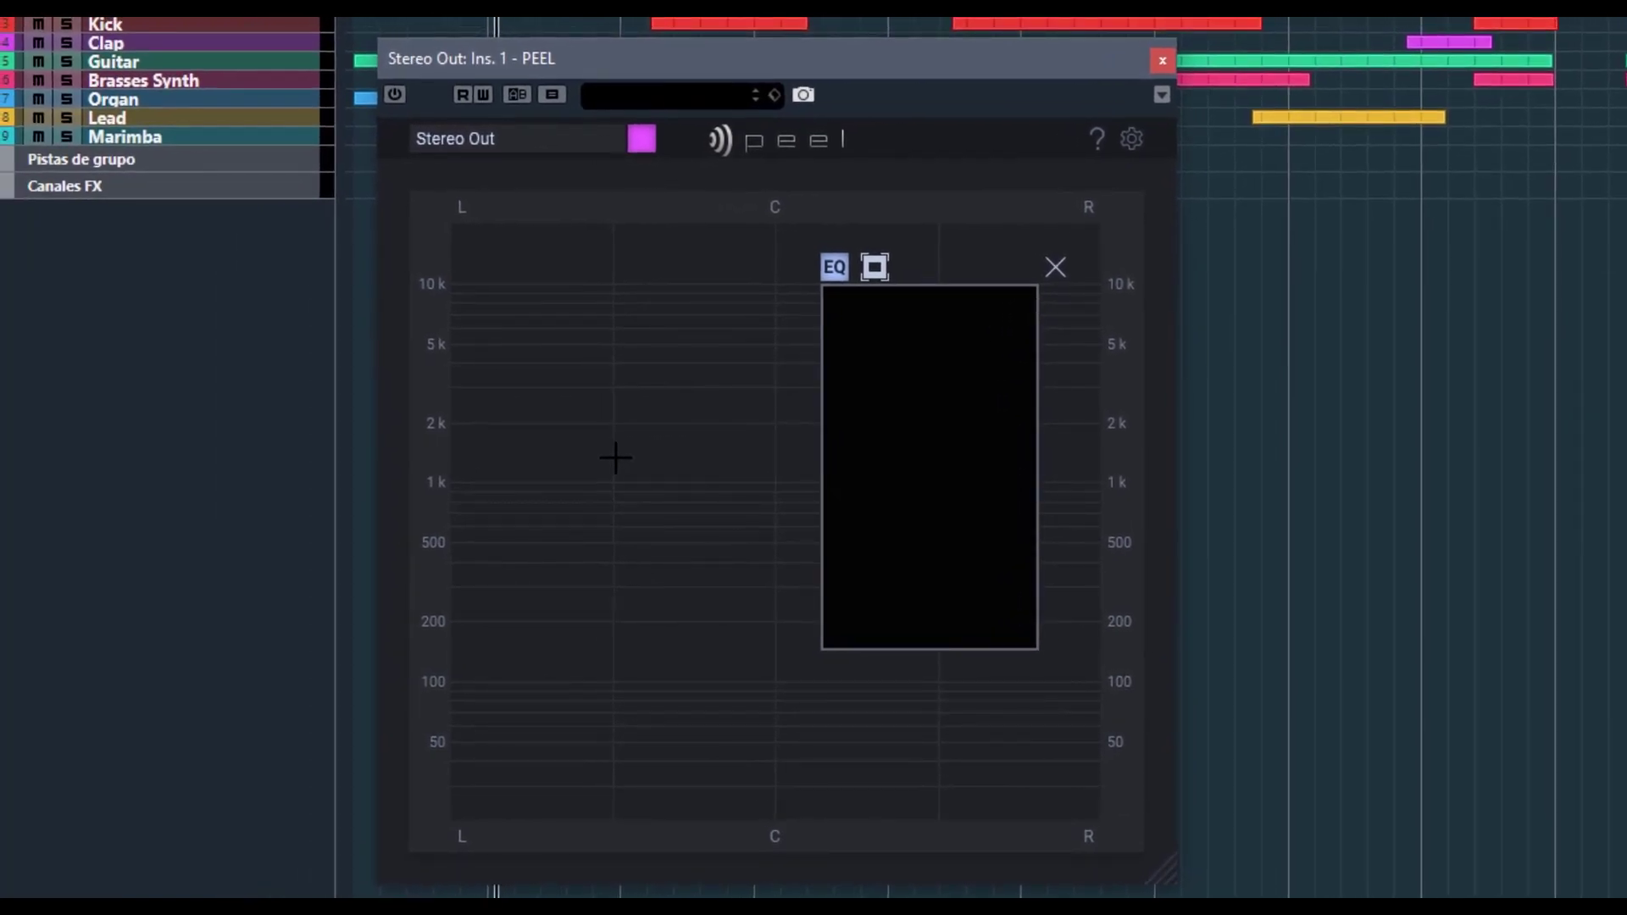
pyautogui.click(1056, 267)
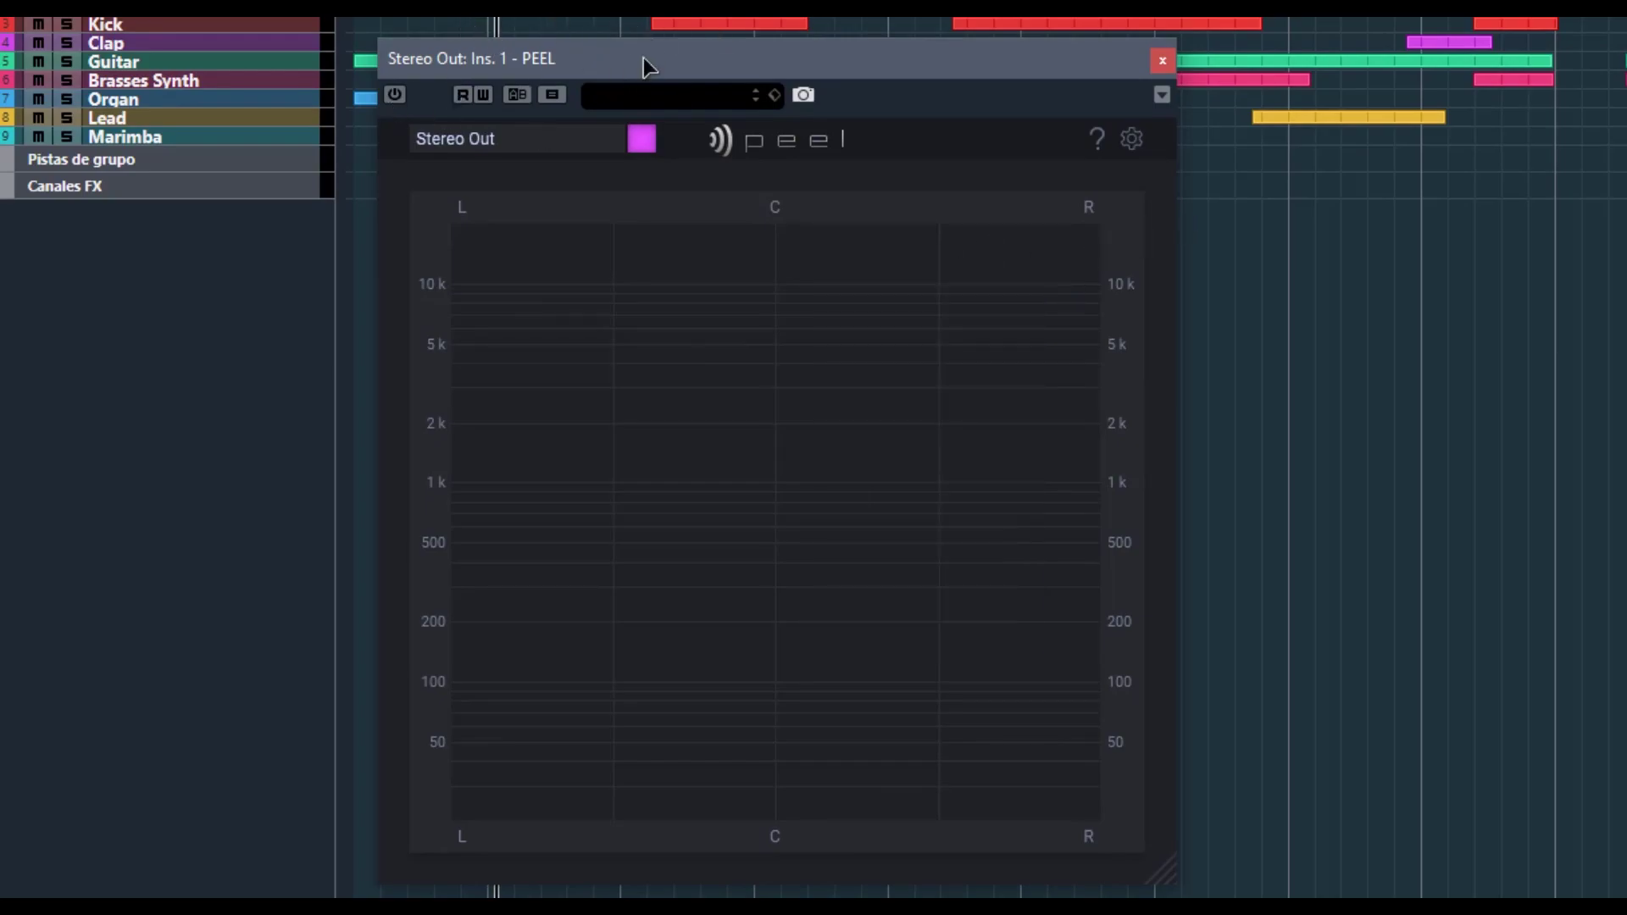
# Start playback, select the area from about 1 kHz to above 10 kHz left of centre, and activate the plug-in.
pyautogui.press('space')
pyautogui.moveTo(563, 273); pyautogui.dragTo(789, 487)
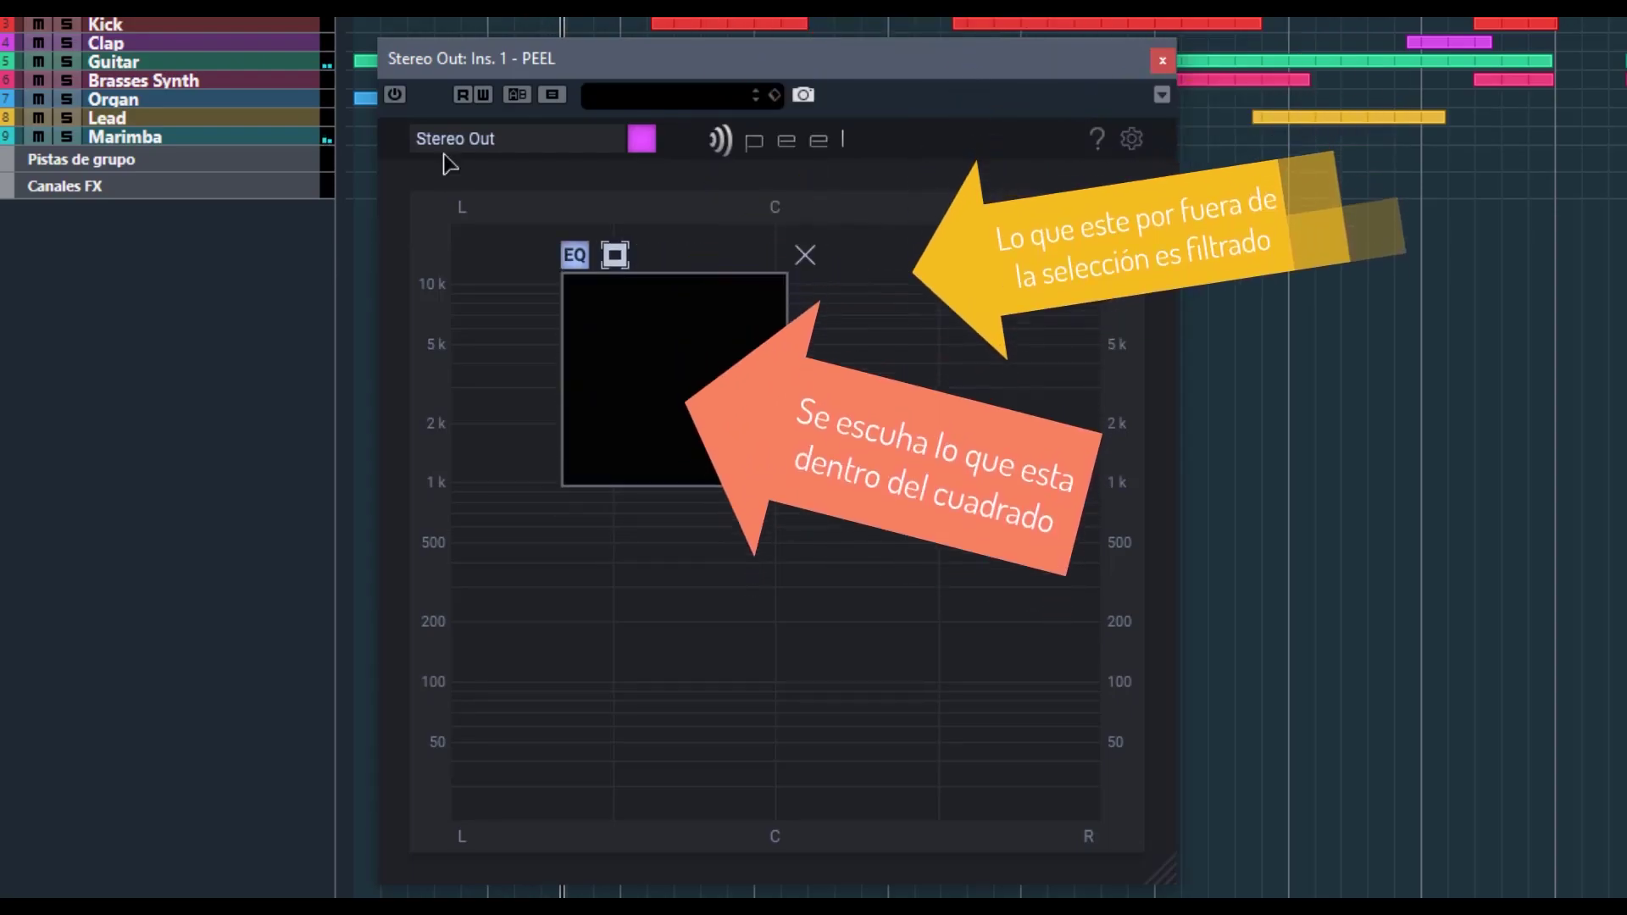
pyautogui.click(395, 94)
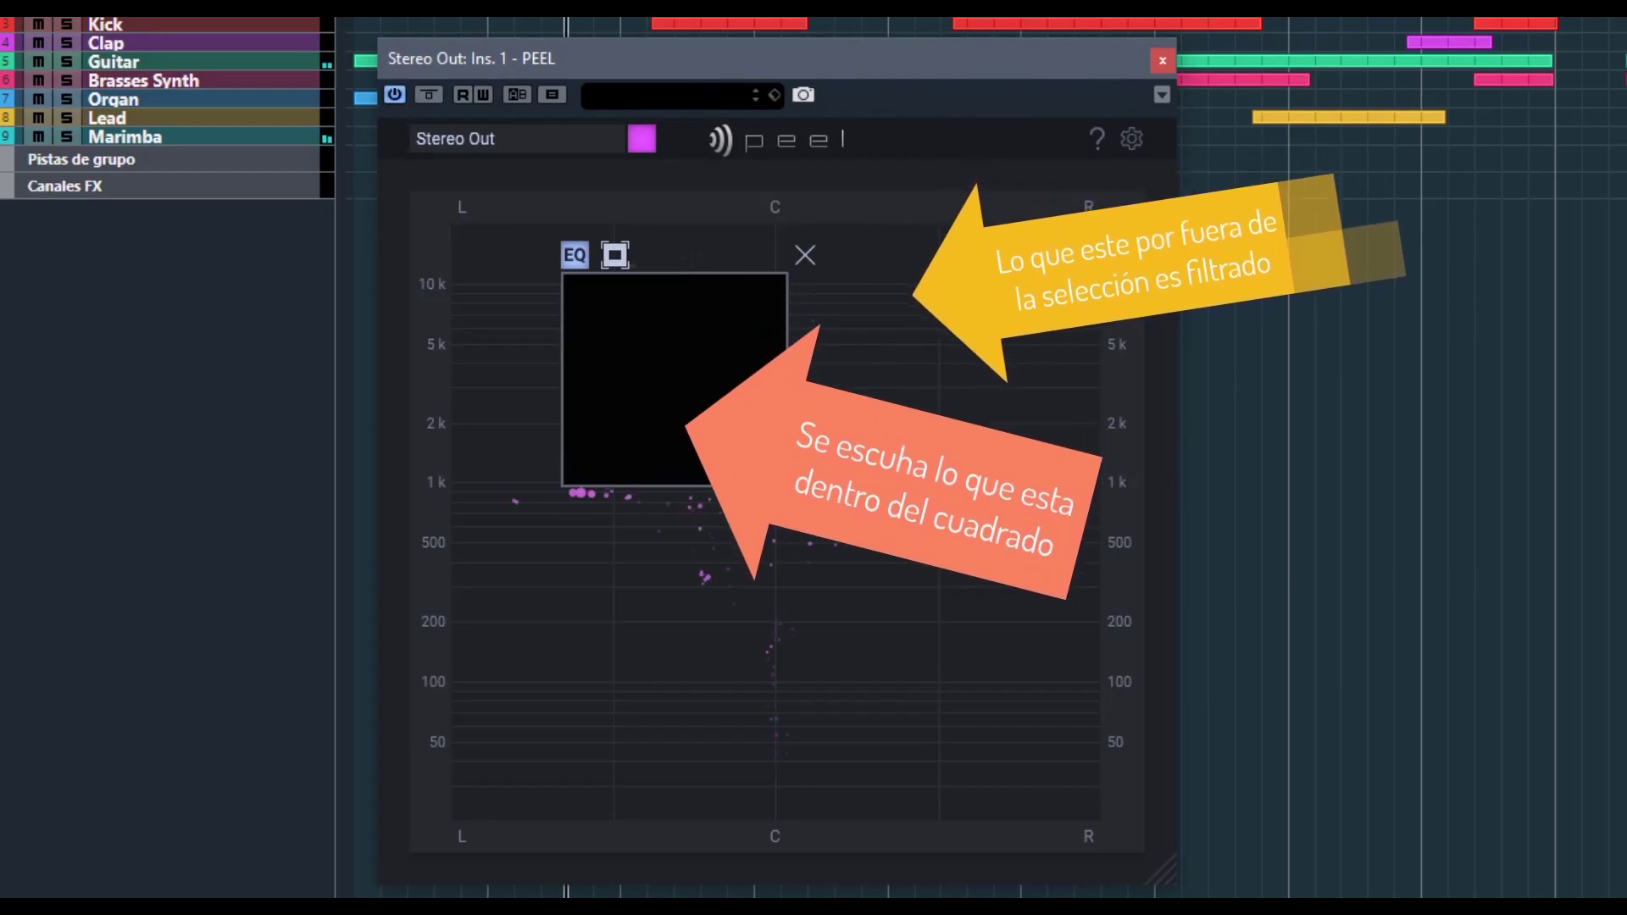
# Move the selection right of centre, redraw it as a tall narrow band, and shift that band just right of centre.
pyautogui.moveTo(697, 417)
pyautogui.mouseDown()
pyautogui.moveTo(689, 501)
pyautogui.moveTo(796, 628)
pyautogui.moveTo(815, 722)
pyautogui.moveTo(971, 550)
pyautogui.mouseUp()
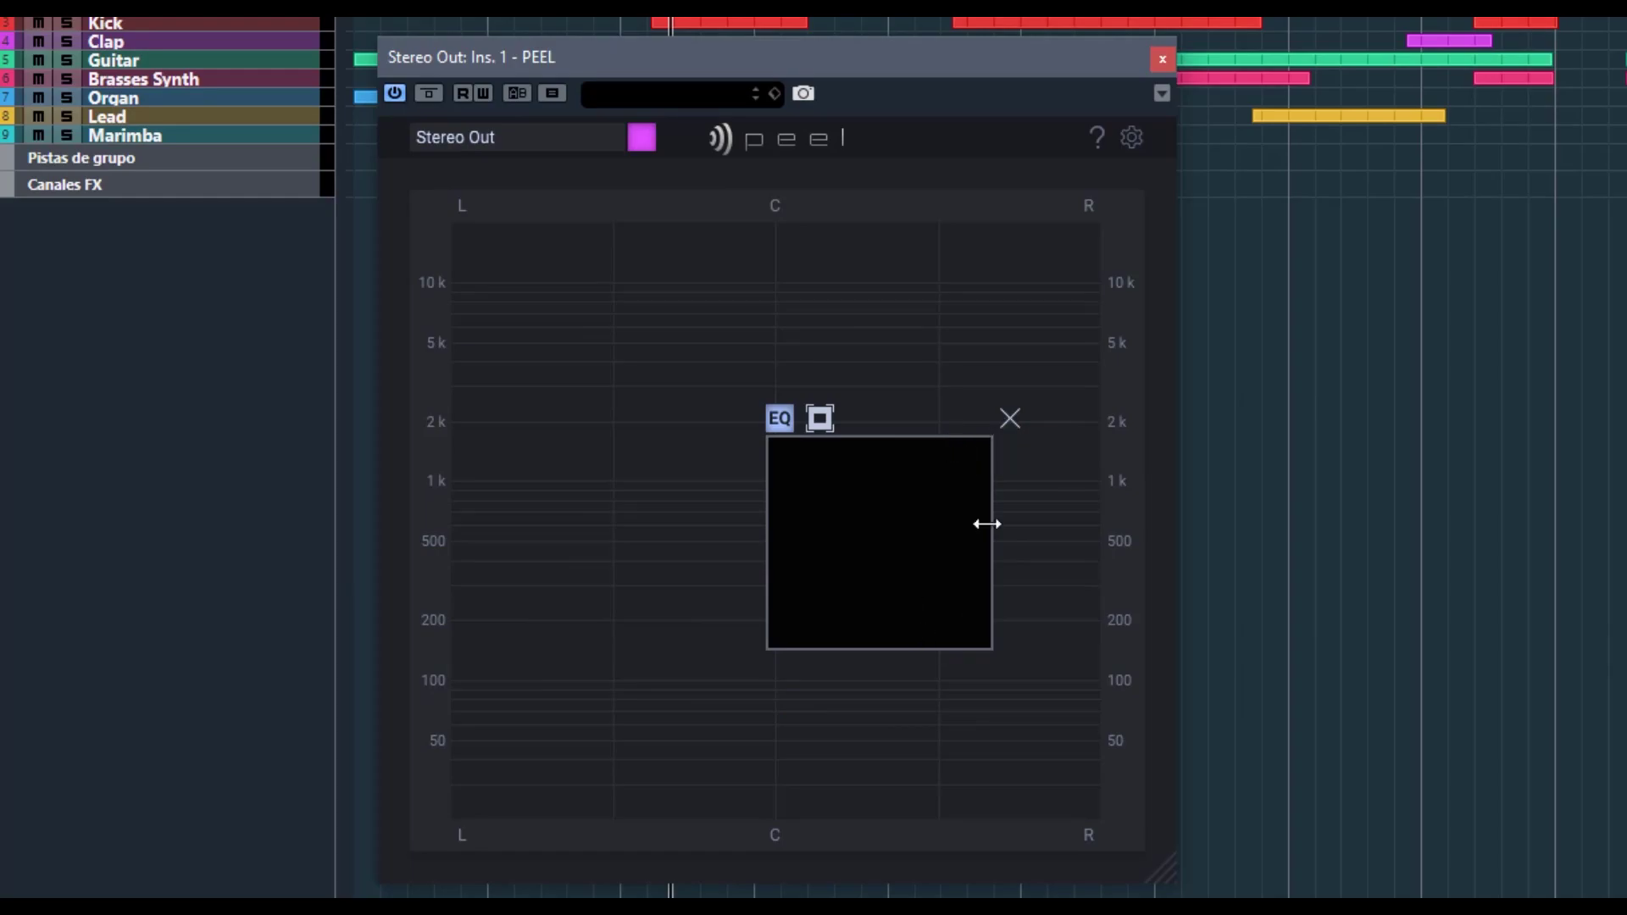
pyautogui.moveTo(595, 312); pyautogui.dragTo(769, 778)
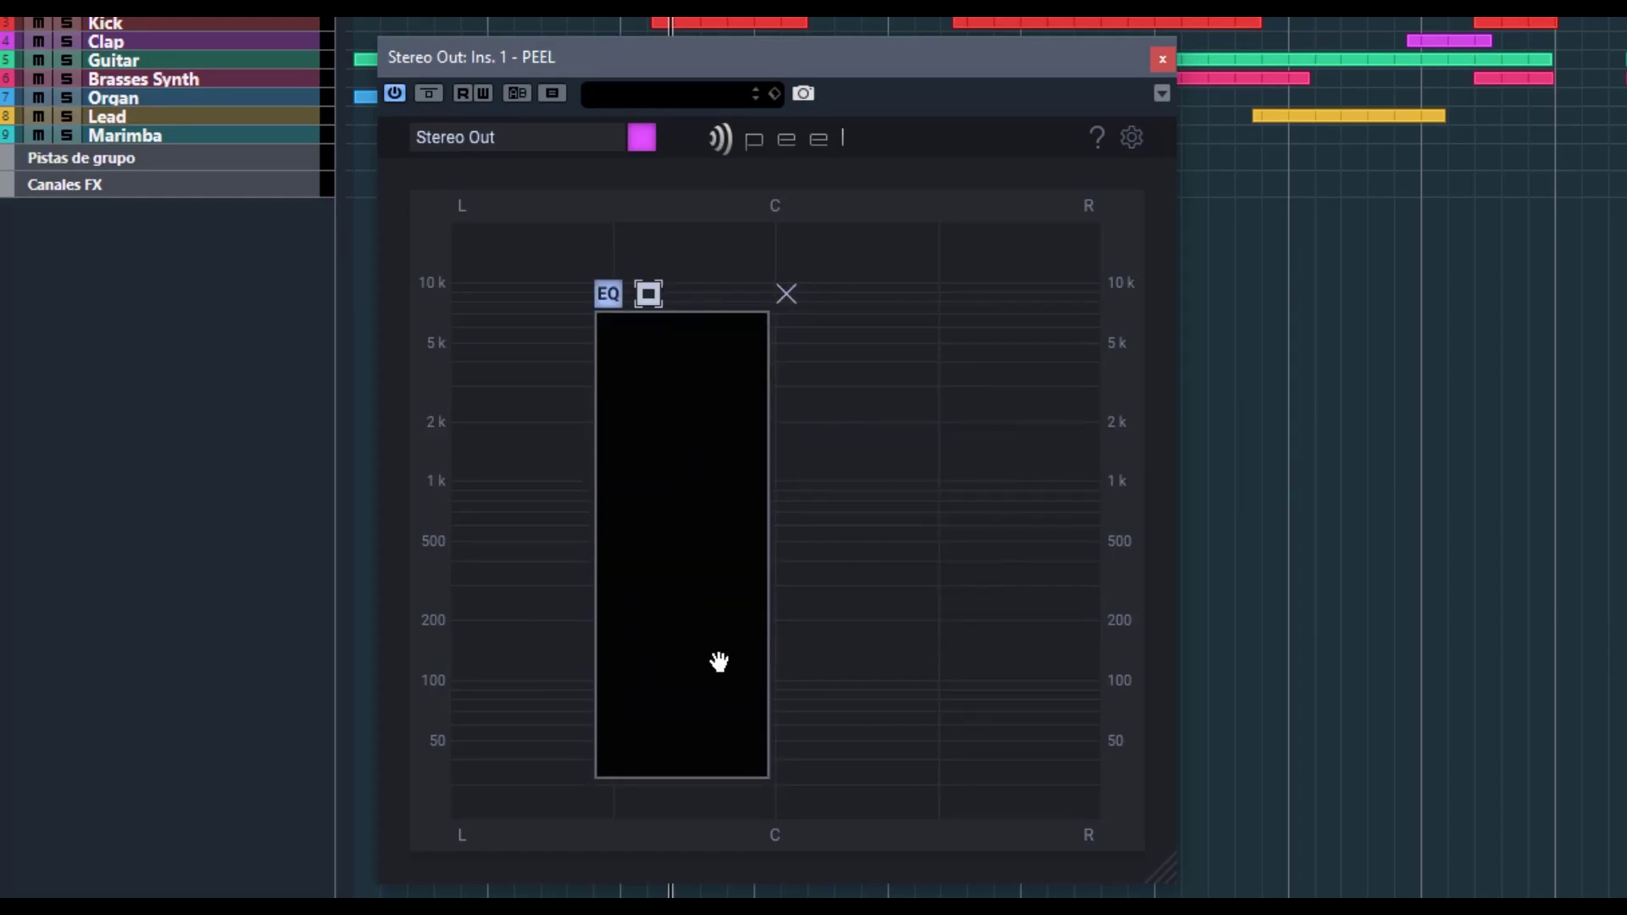
pyautogui.moveTo(681, 631); pyautogui.dragTo(848, 676)
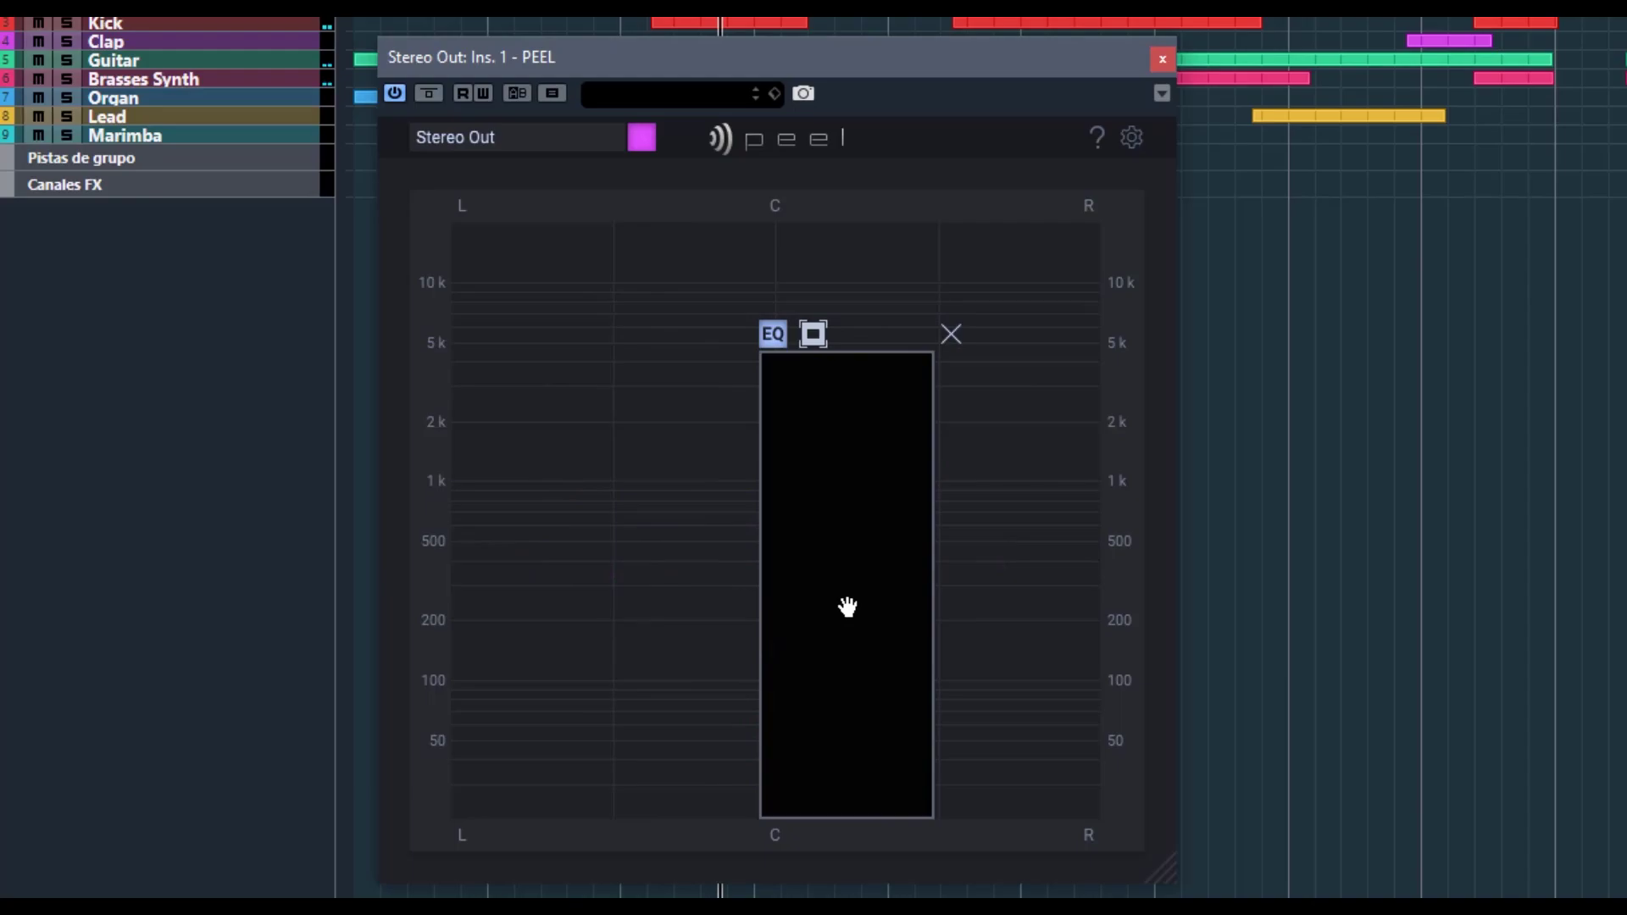
# Invert the tall selection's mode and move it to the left side of the stereo field.
pyautogui.click(814, 334)
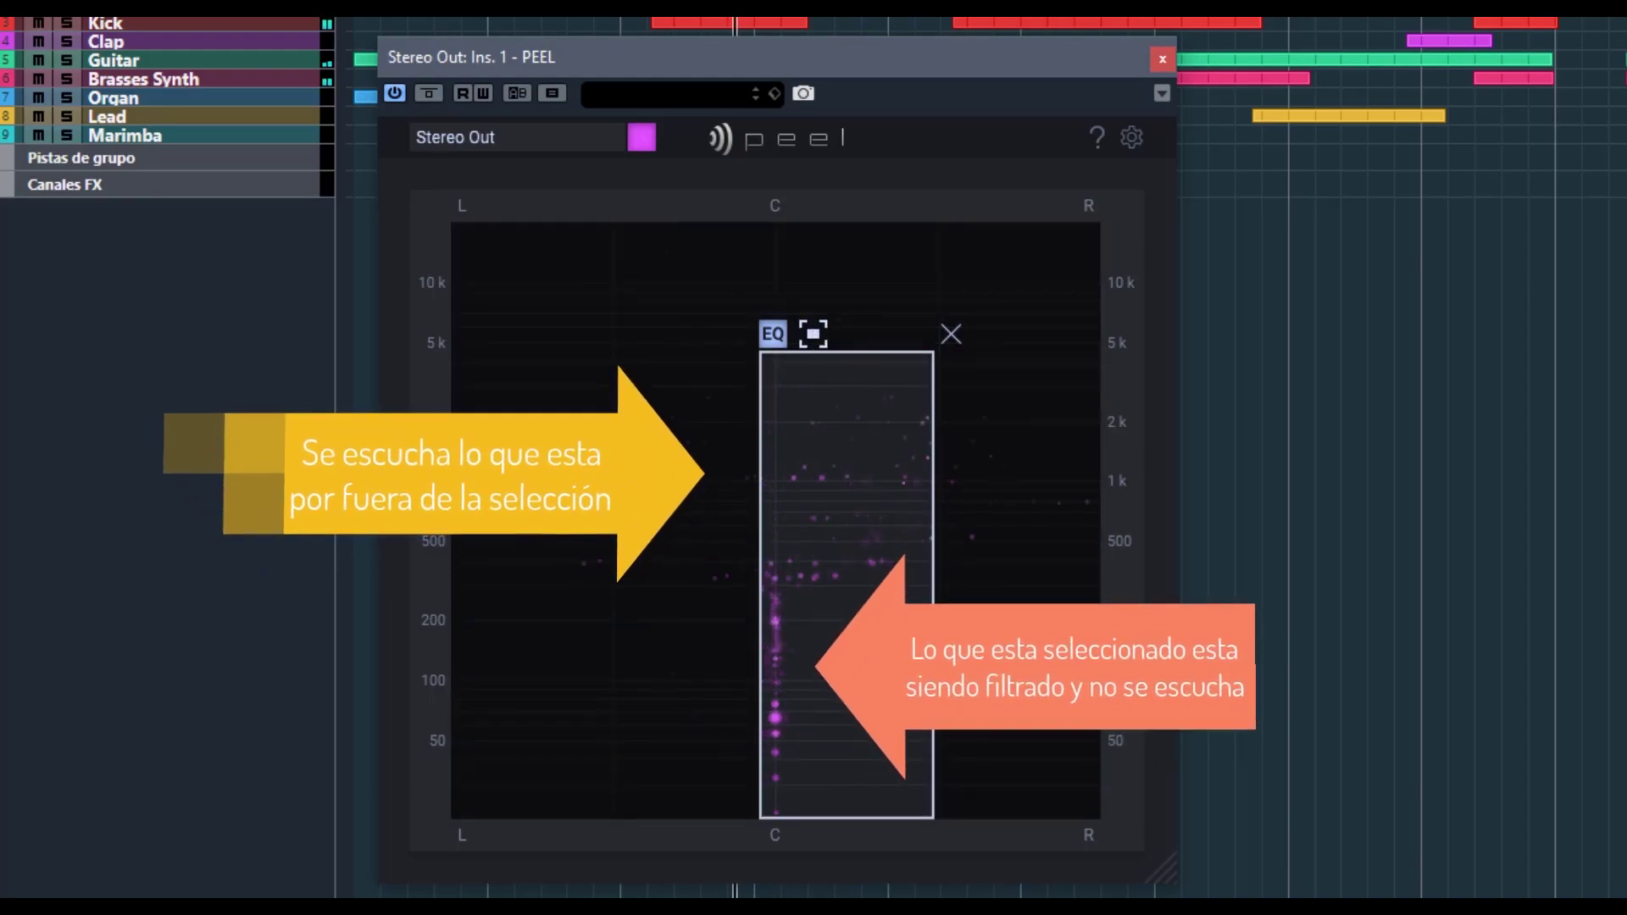
pyautogui.moveTo(867, 715); pyautogui.dragTo(592, 690)
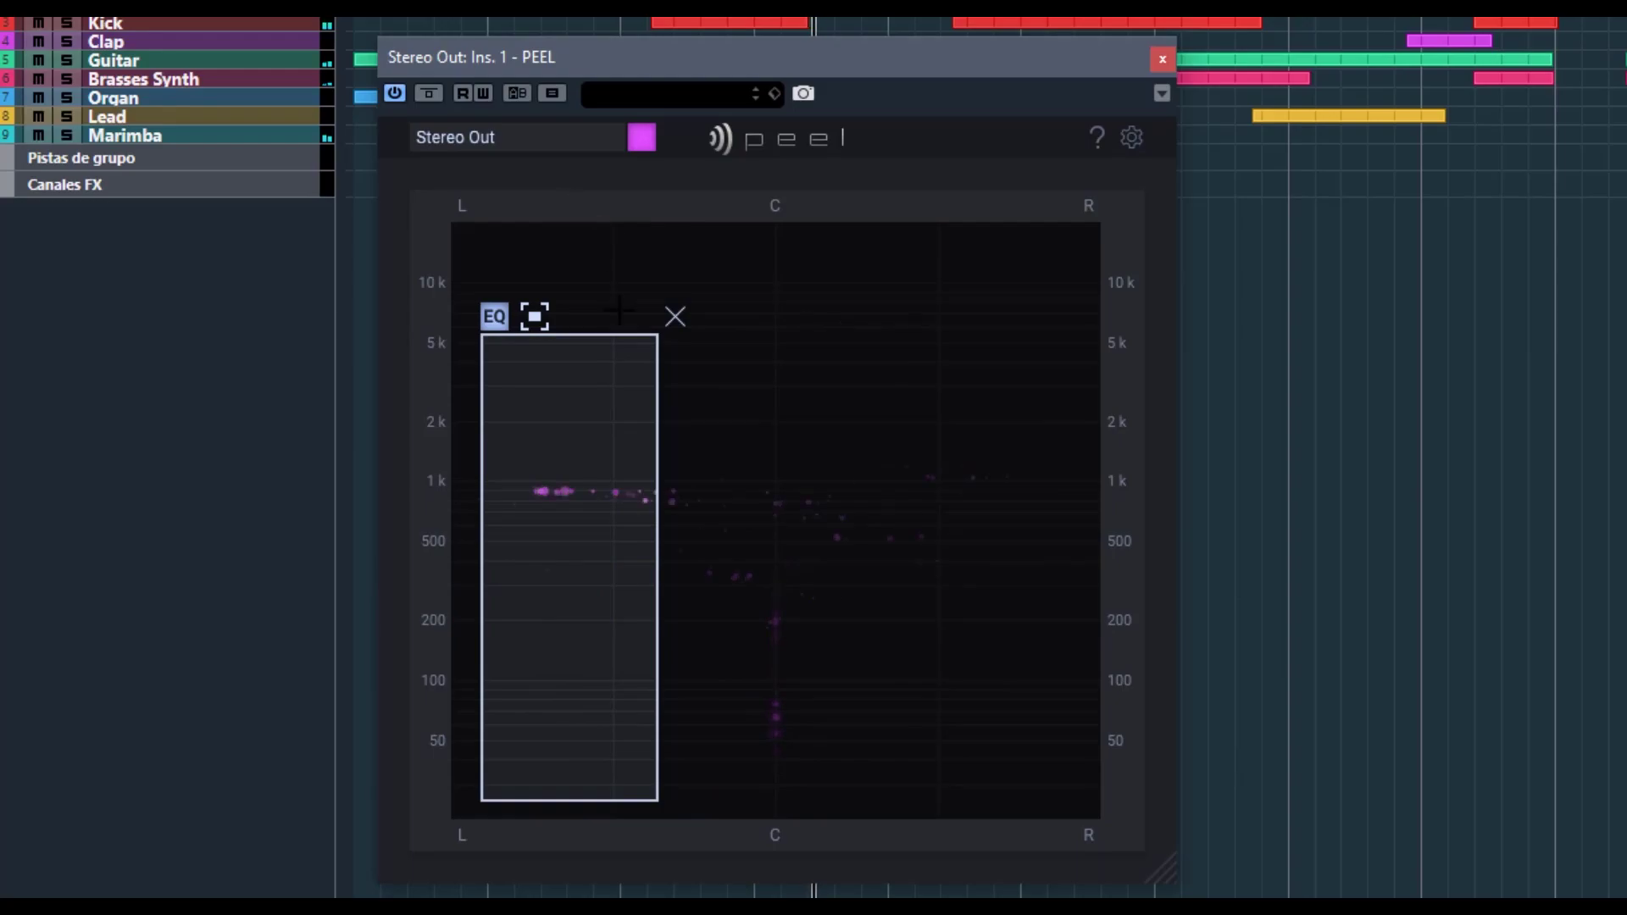
pyautogui.click(534, 140)
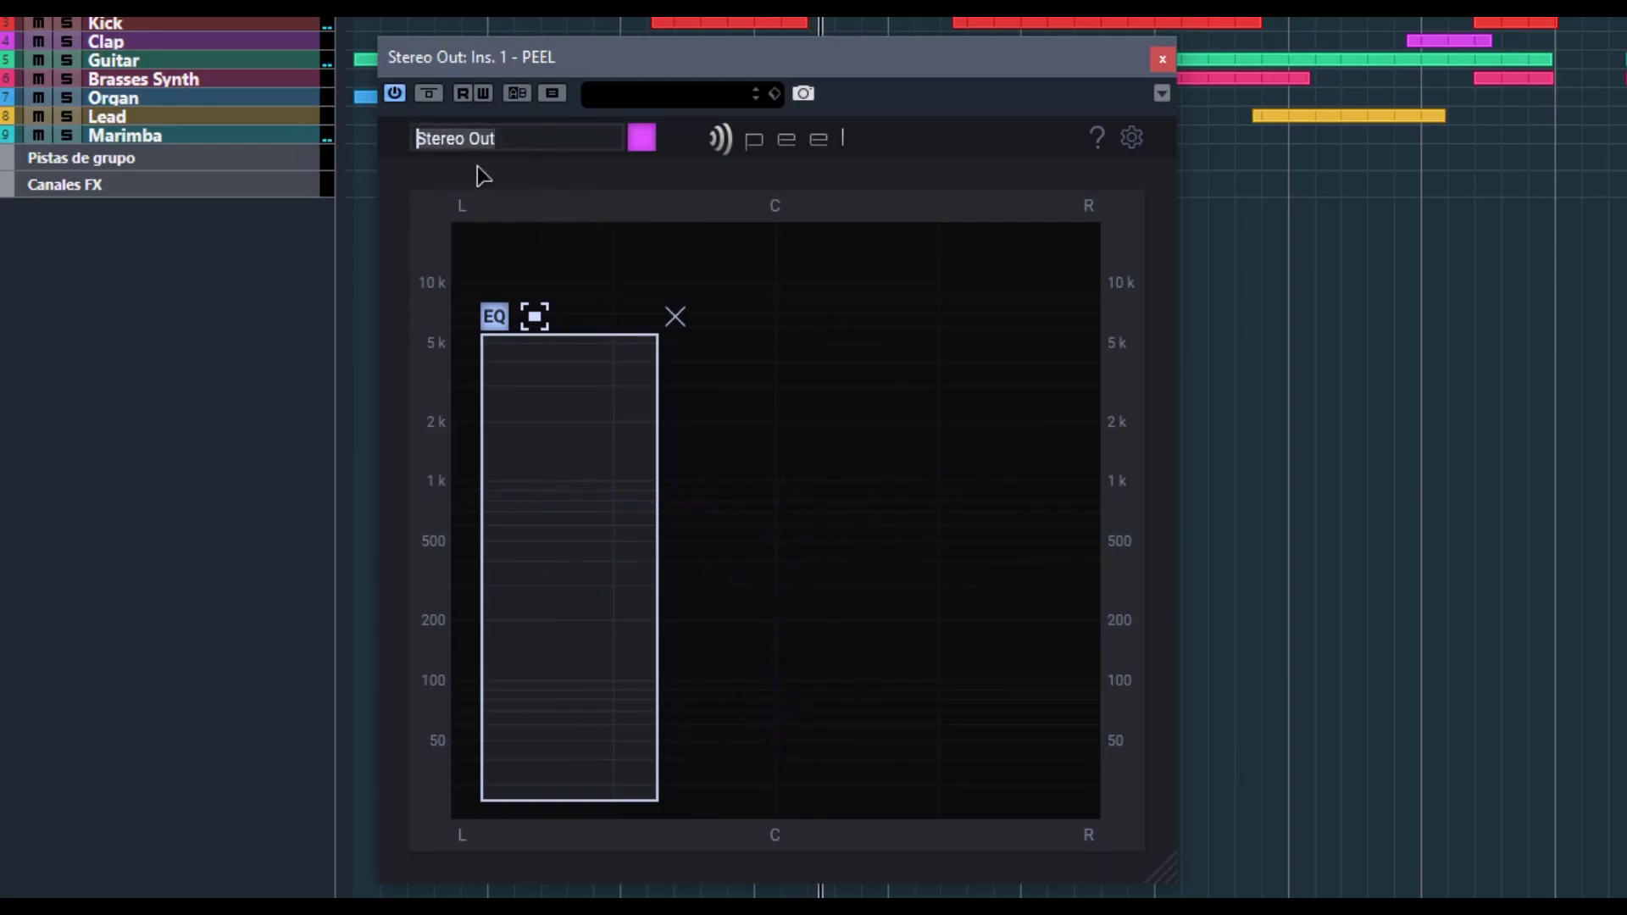
# Redraw the selection around the stereo centre and lower its upper limit to about 350 Hz.
pyautogui.moveTo(632, 578); pyautogui.dragTo(835, 739)
pyautogui.moveTo(785, 647); pyautogui.dragTo(779, 695)
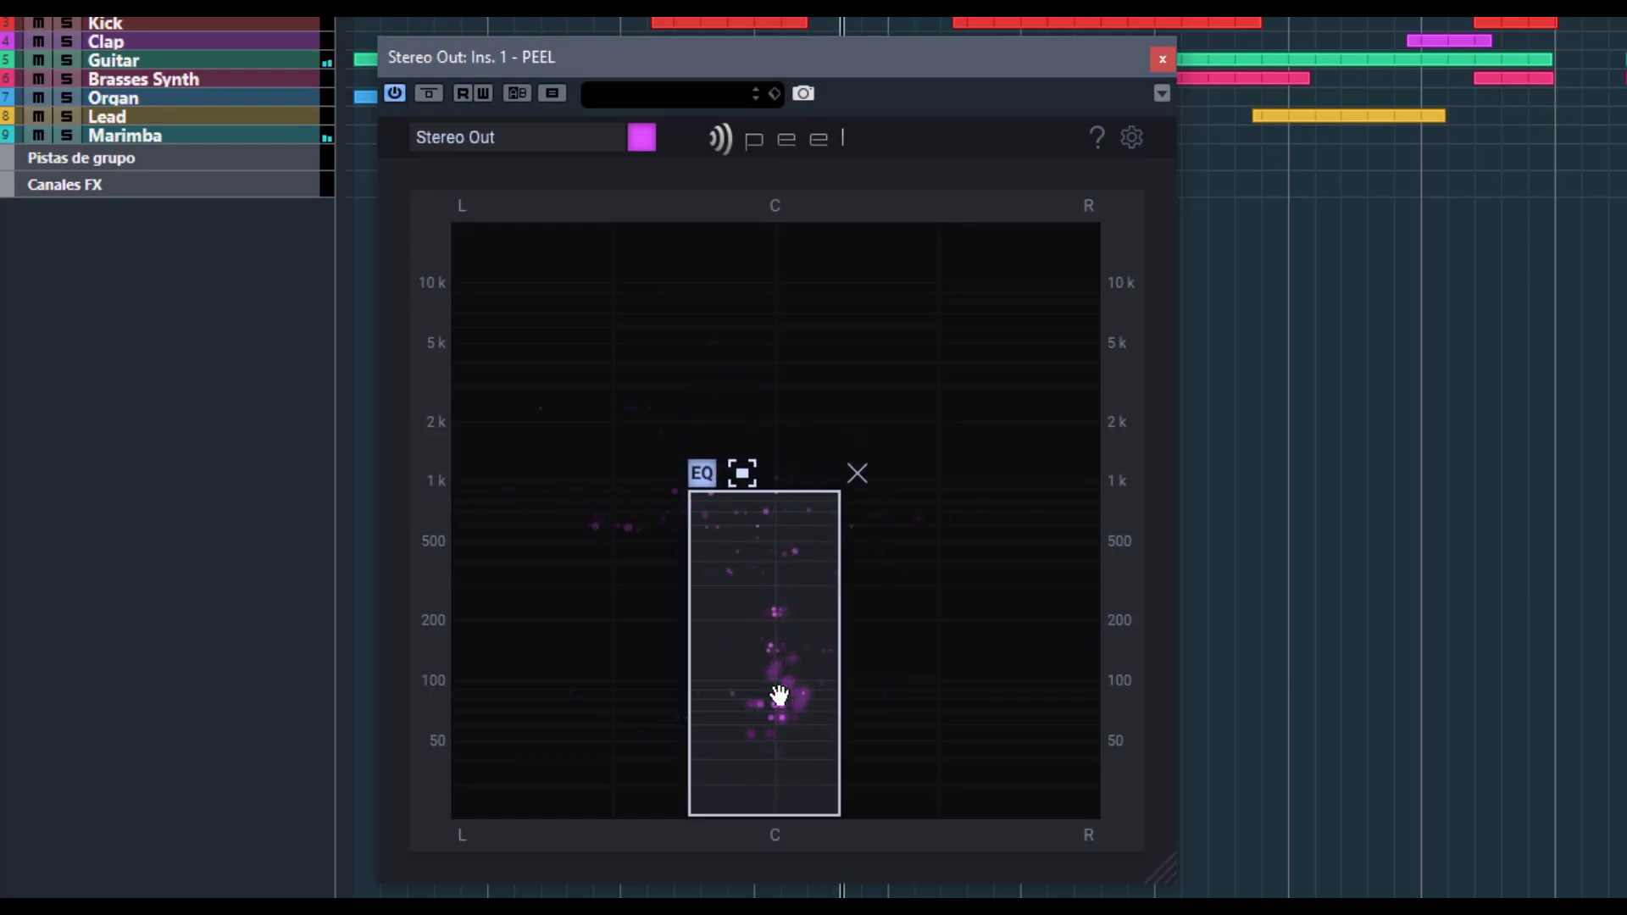
pyautogui.moveTo(789, 493); pyautogui.dragTo(789, 580)
# Rename the PEEL instance on the stereo output as Bajo.
pyautogui.doubleClick(528, 141)
pyautogui.click(525, 141)
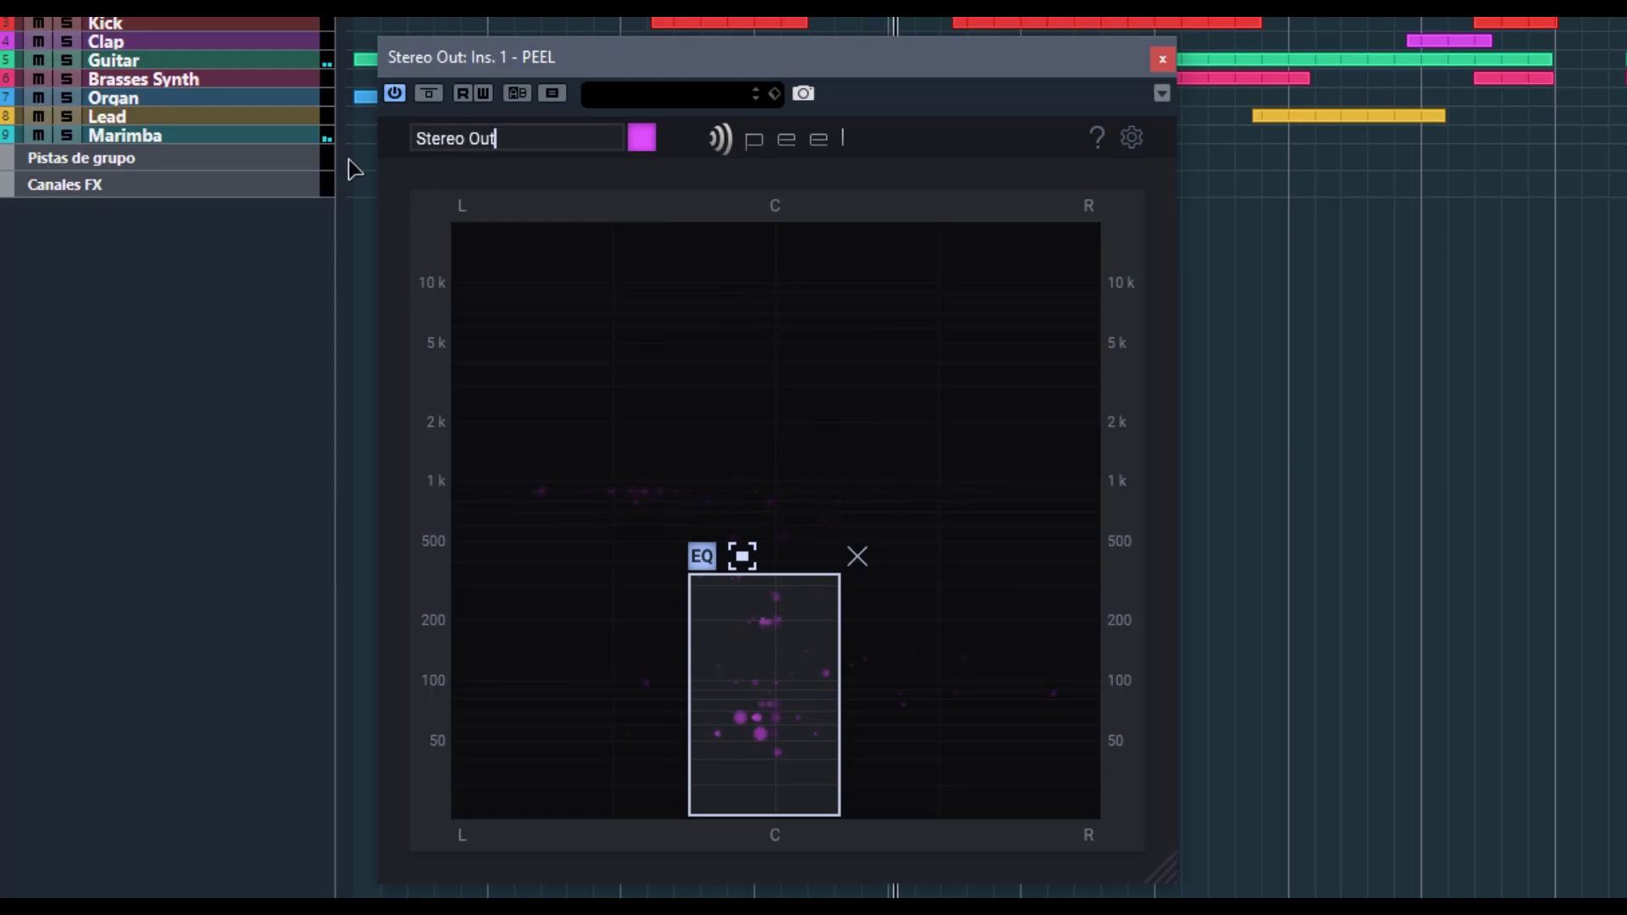
pyautogui.press('BackSpace')
pyautogui.press('BackSpace')
pyautogui.press('BackSpace')
pyautogui.write('Bajo')
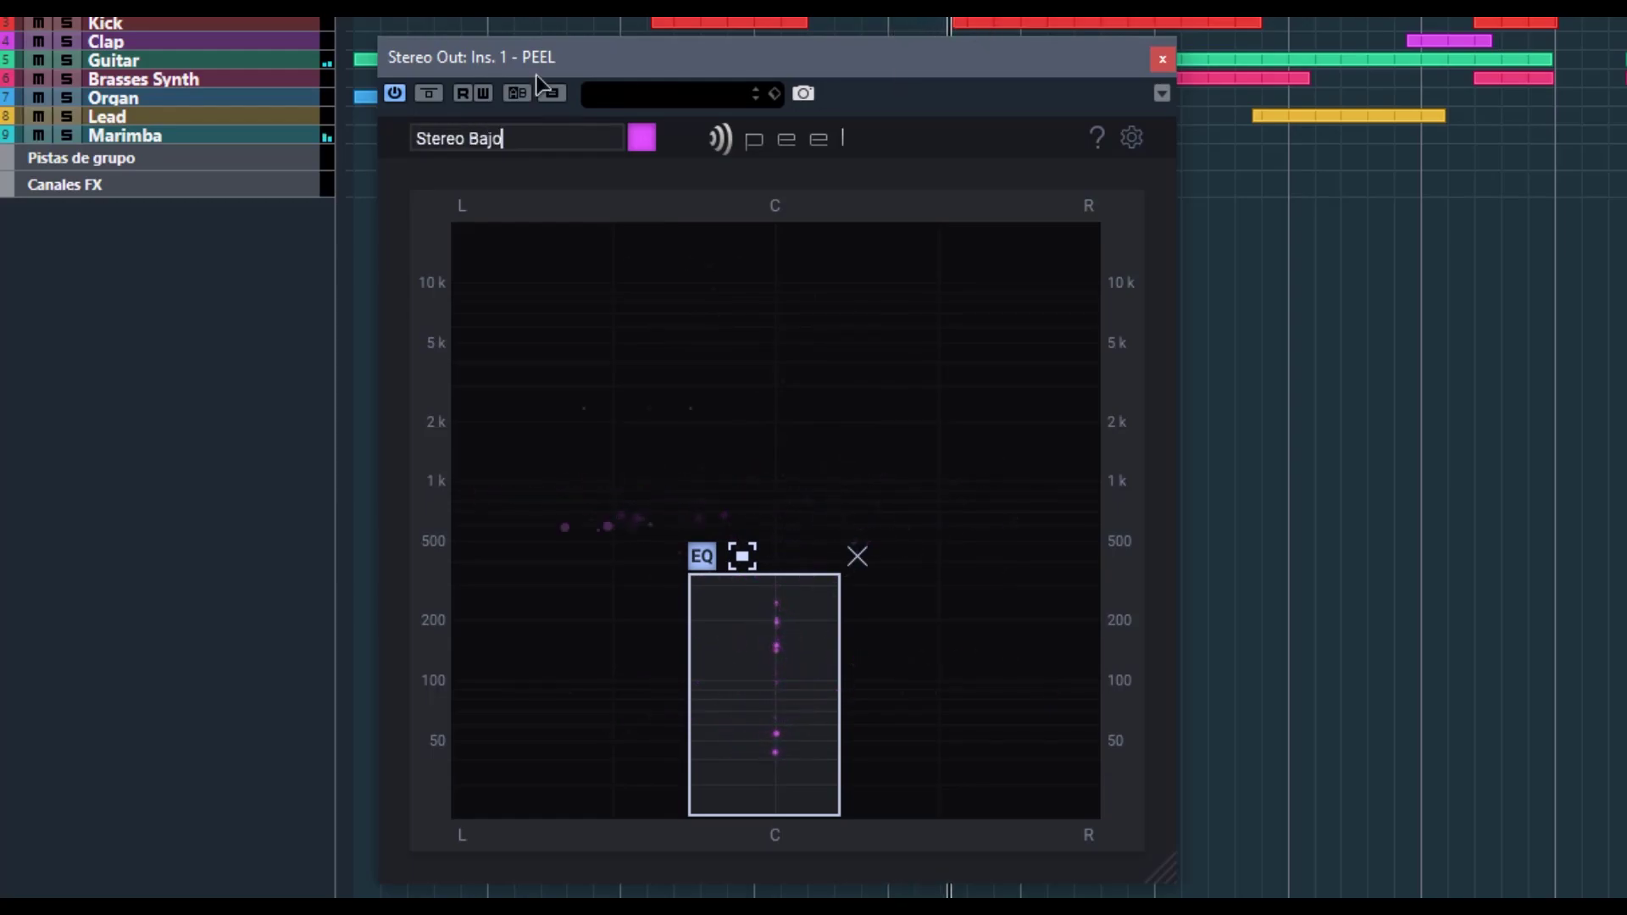
pyautogui.press('Home')
pyautogui.hotkey('ctrl', 'shift', 'Right')
pyautogui.press('BackSpace')
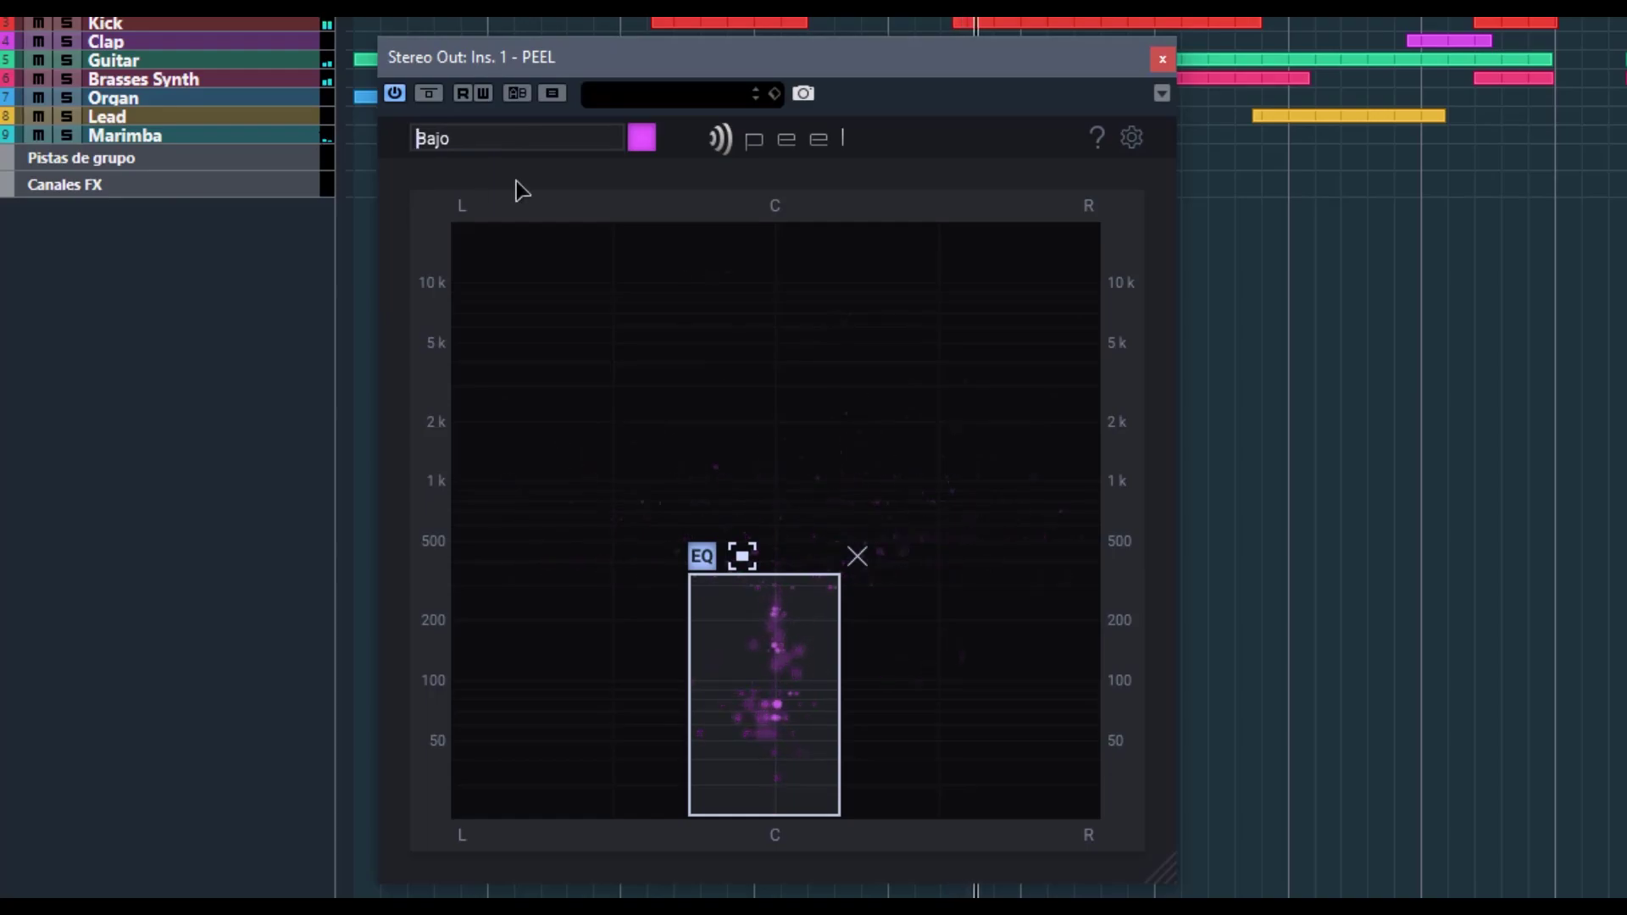
# Set the Bajo instance's colour to orange and reposition the plug-in window.
pyautogui.click(646, 142)
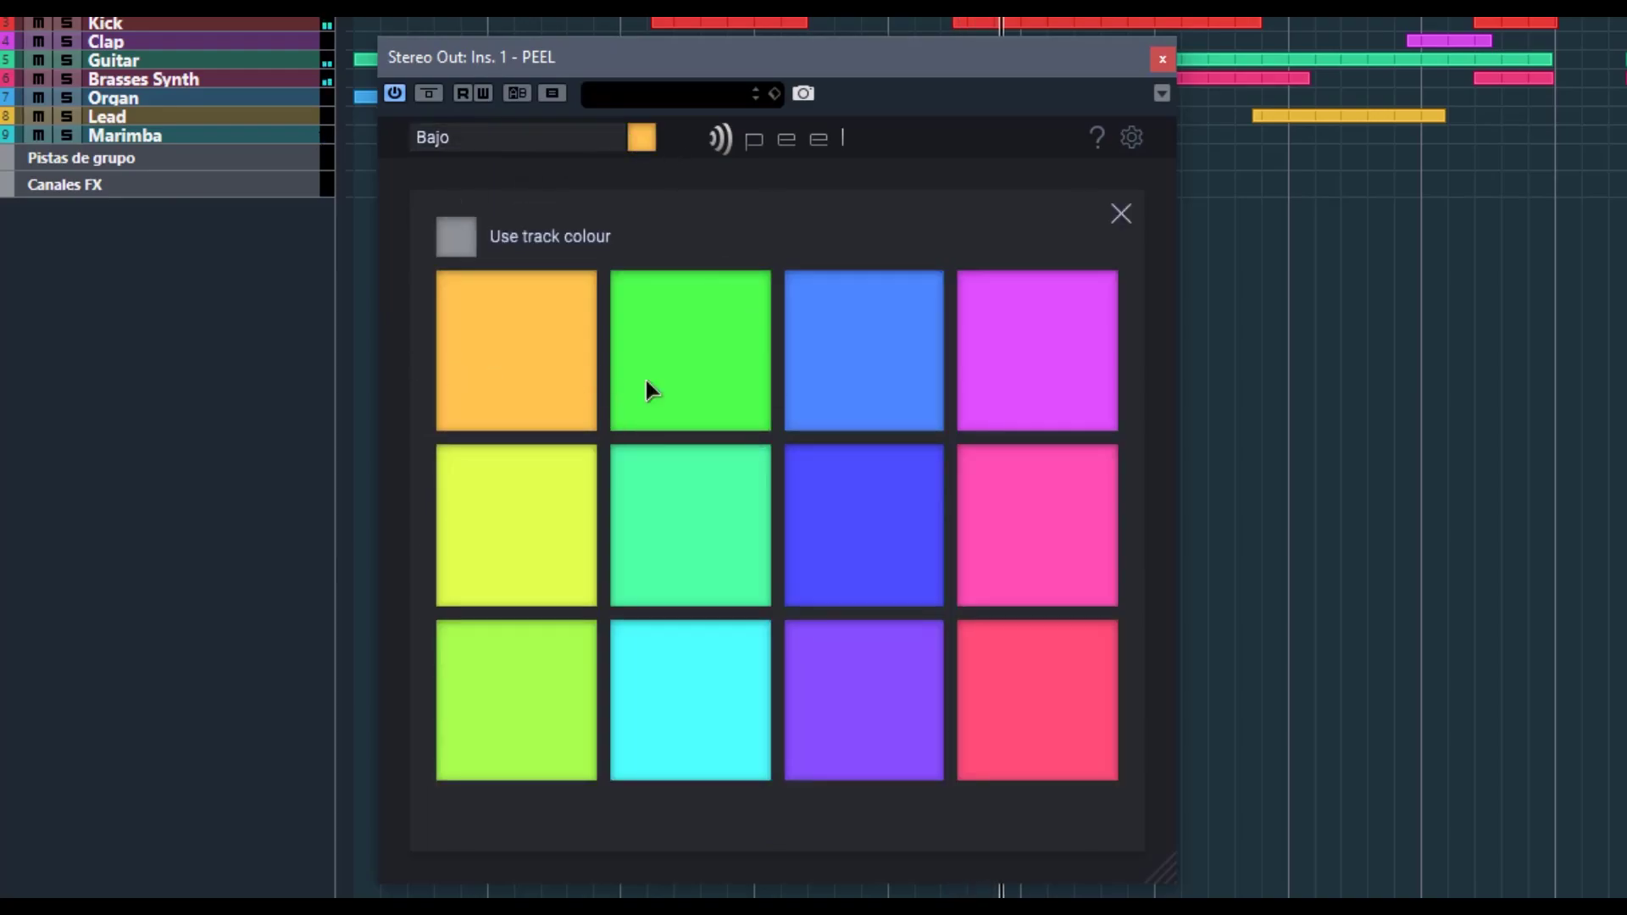
pyautogui.click(1121, 215)
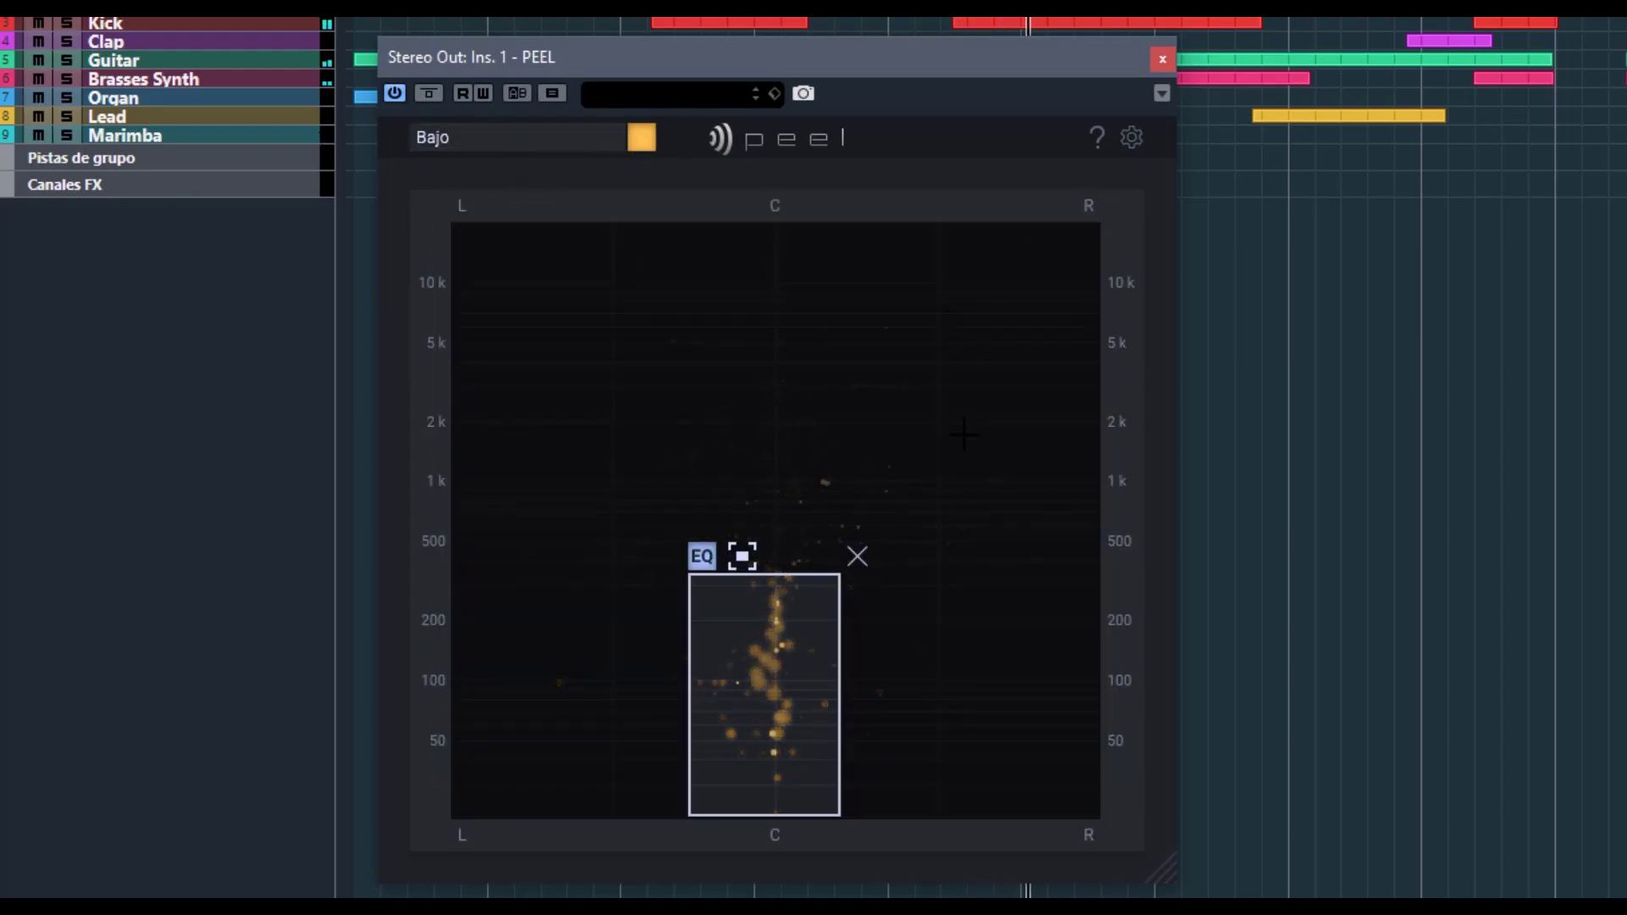
pyautogui.moveTo(934, 67); pyautogui.dragTo(1227, 76)
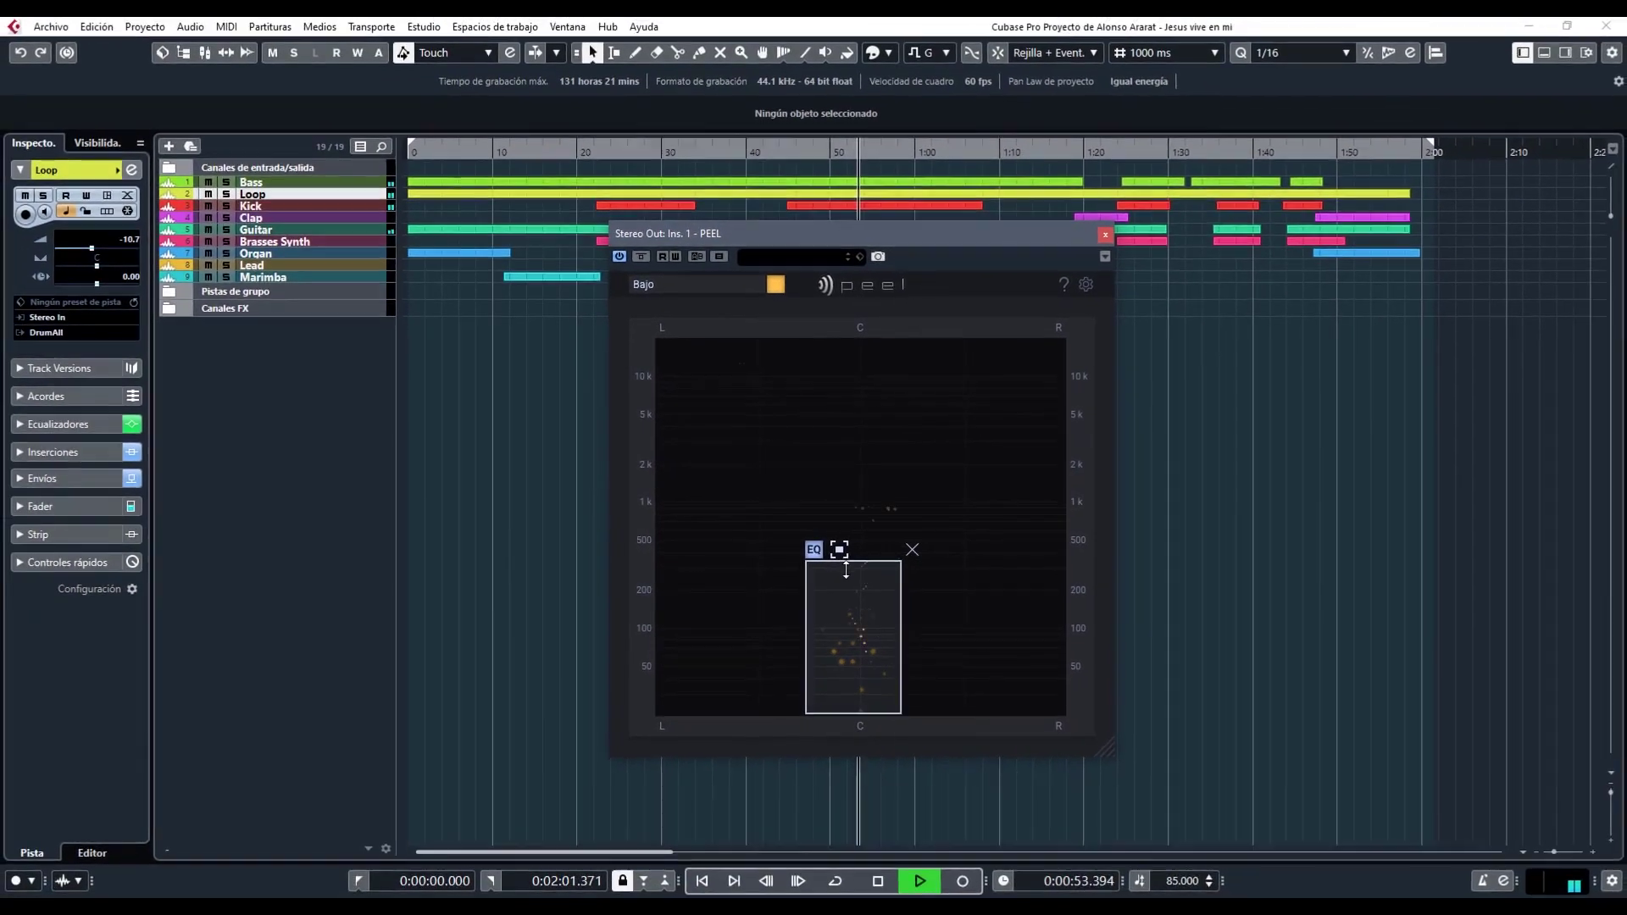
# Nudge the low-frequency selection, stop playback, and clear the selection with the plug-in deactivated.
pyautogui.moveTo(855, 611)
pyautogui.mouseDown()
pyautogui.moveTo(879, 519)
pyautogui.moveTo(984, 472)
pyautogui.moveTo(1014, 487)
pyautogui.moveTo(812, 381)
pyautogui.moveTo(817, 465)
pyautogui.moveTo(774, 530)
pyautogui.moveTo(825, 625)
pyautogui.moveTo(851, 626)
pyautogui.mouseUp()
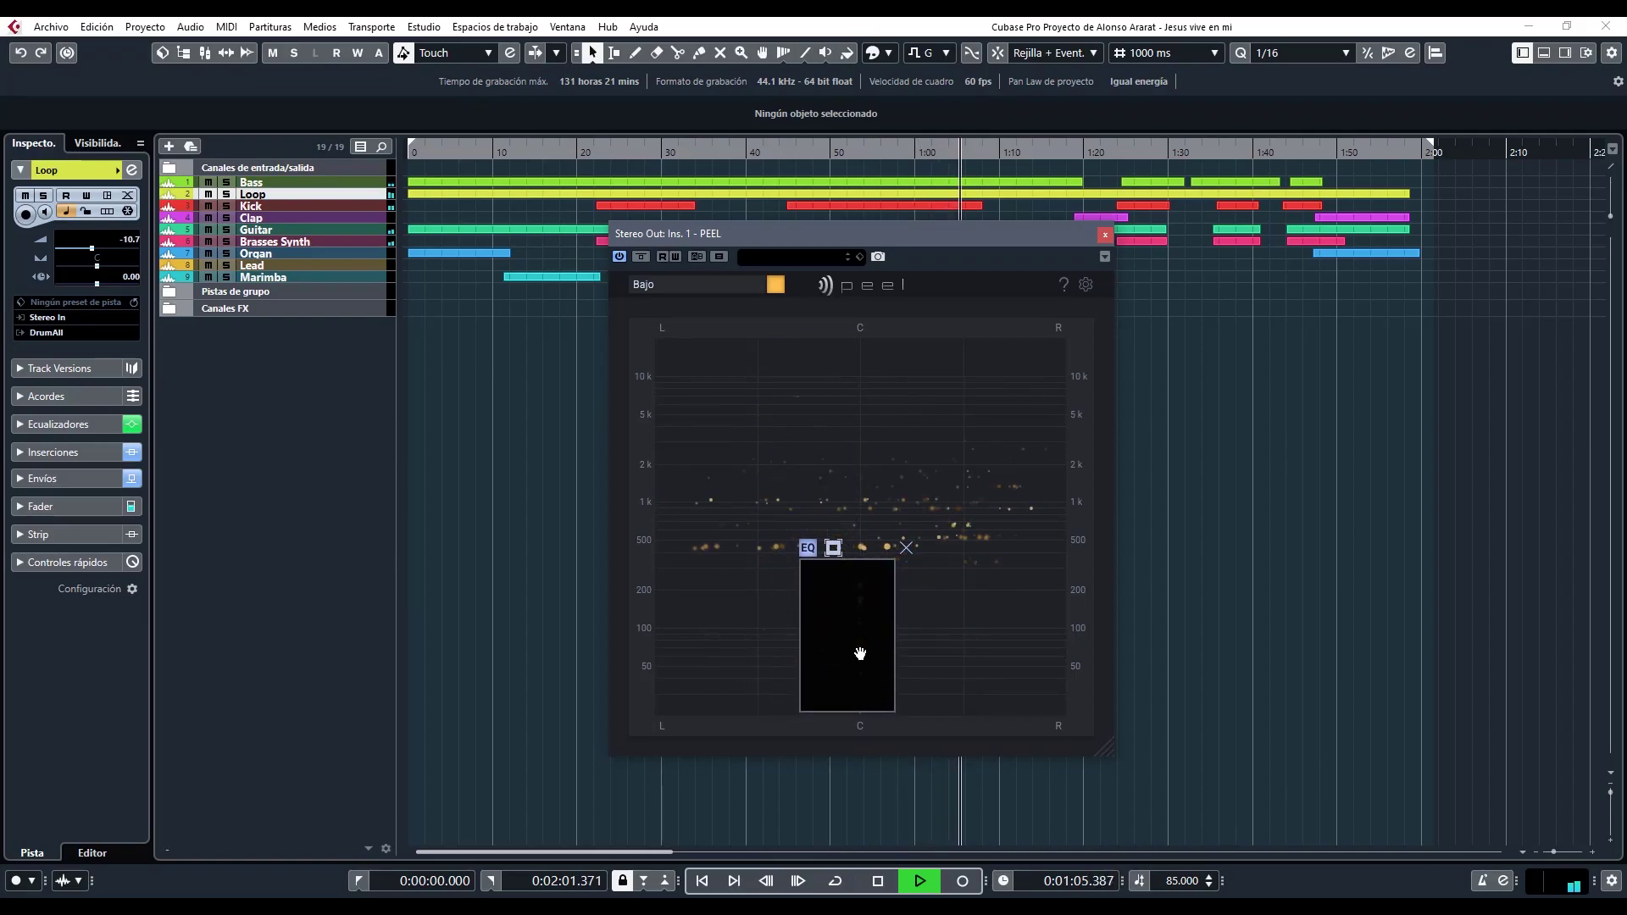
pyautogui.press('space')
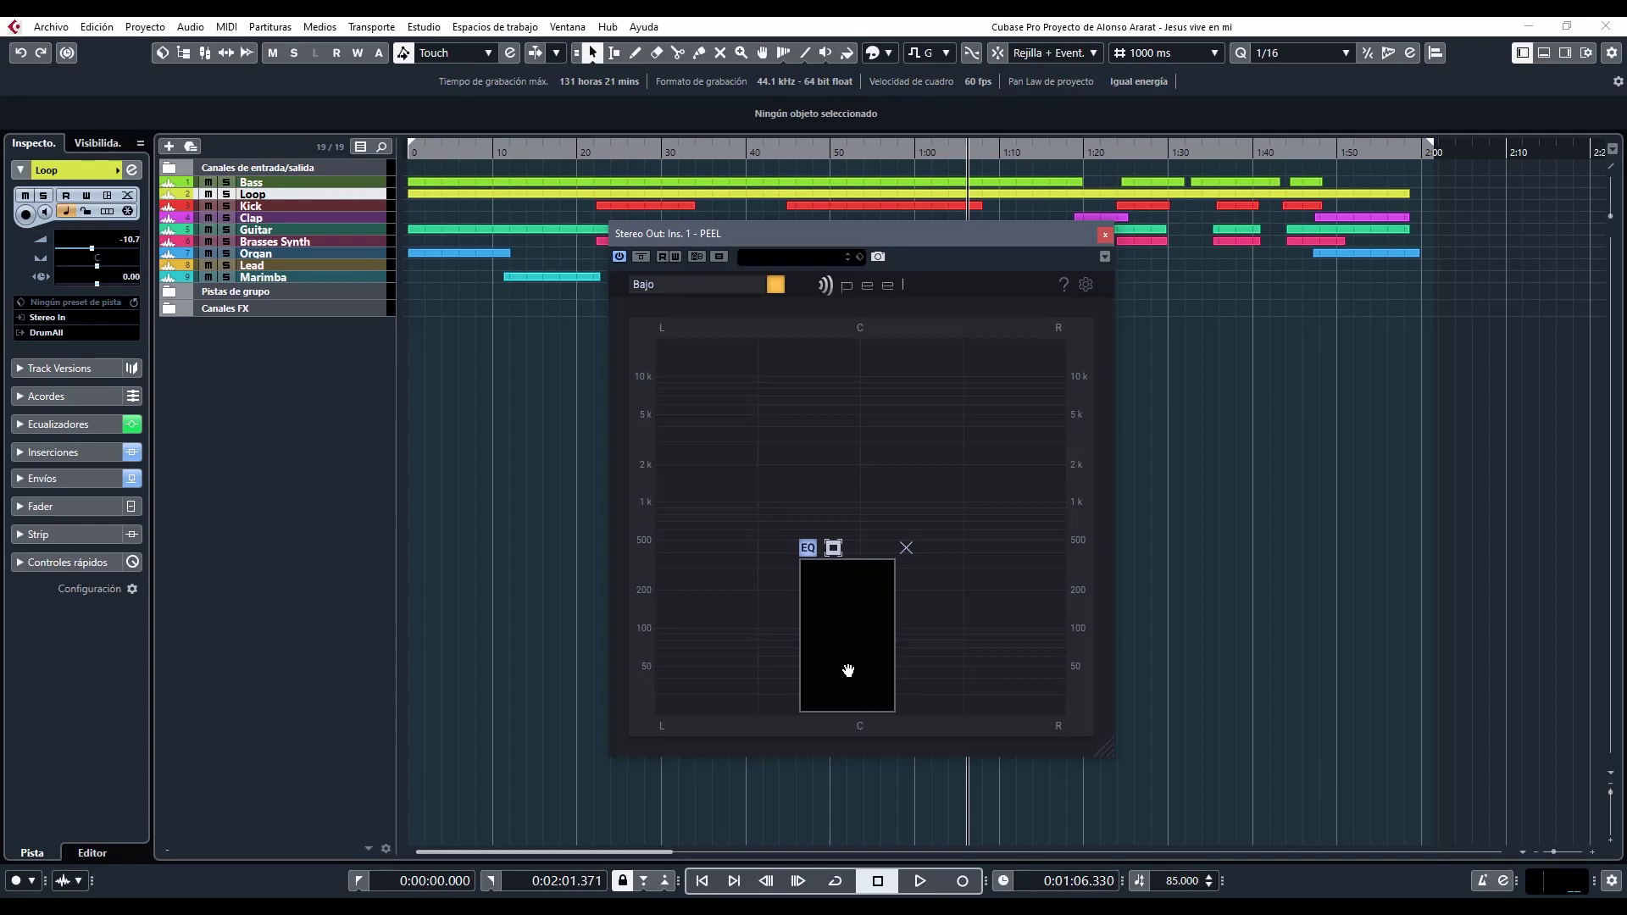
pyautogui.click(906, 550)
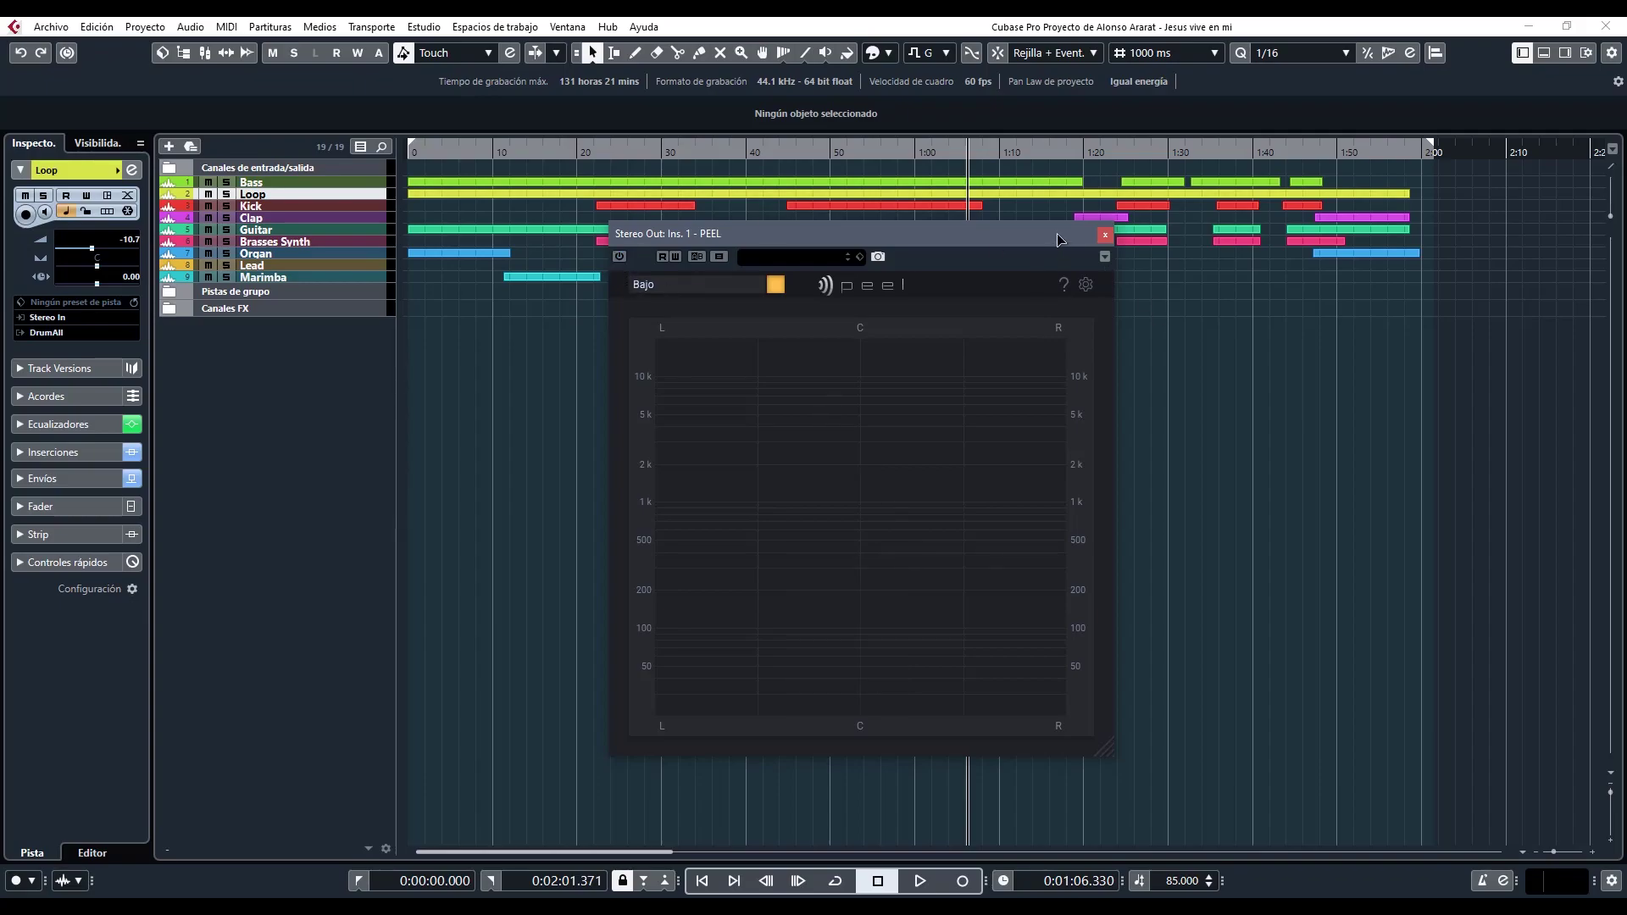
# Move the Stereo Out PEEL window clear of the tracks and open the PEEL insert of the Loop track.
pyautogui.moveTo(899, 238); pyautogui.dragTo(1343, 335)
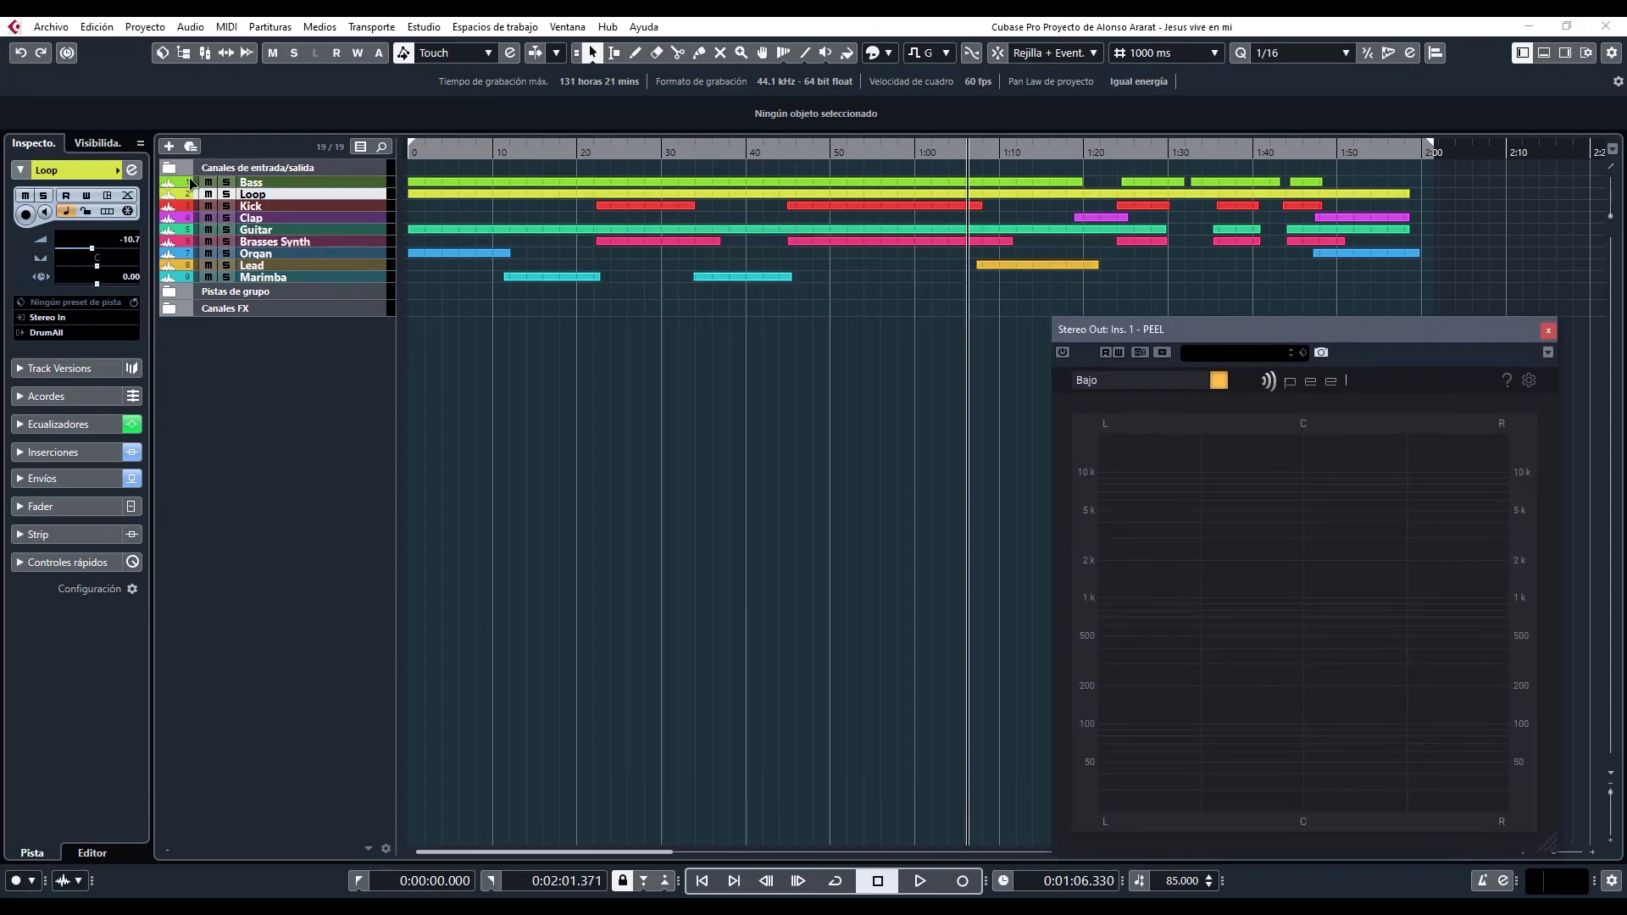
pyautogui.click(82, 453)
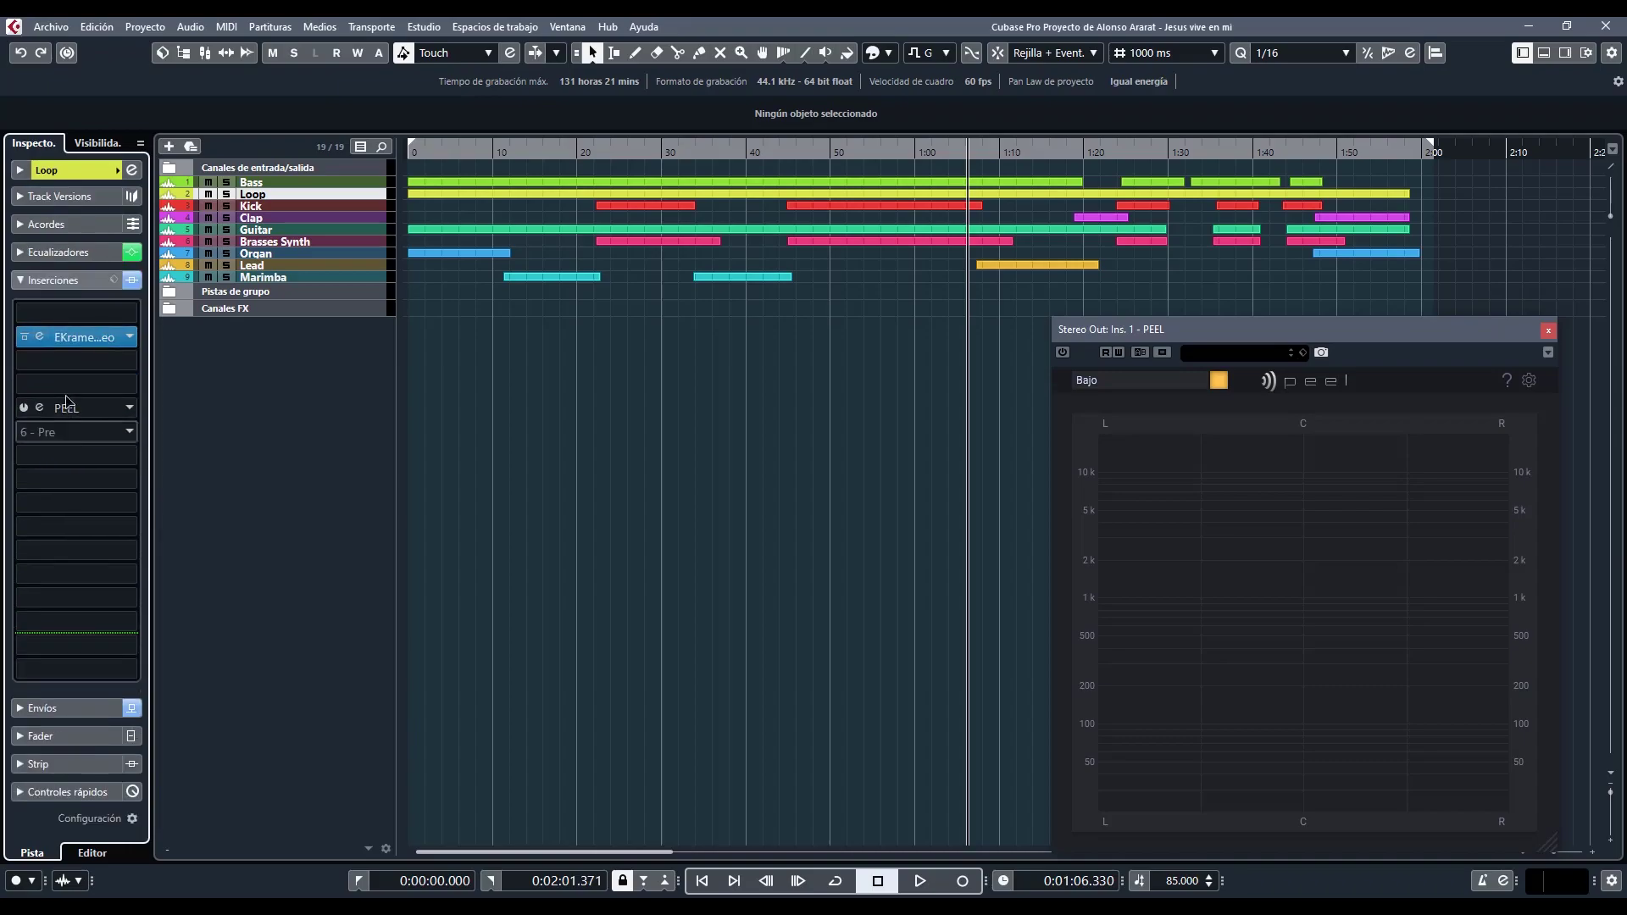
pyautogui.click(46, 412)
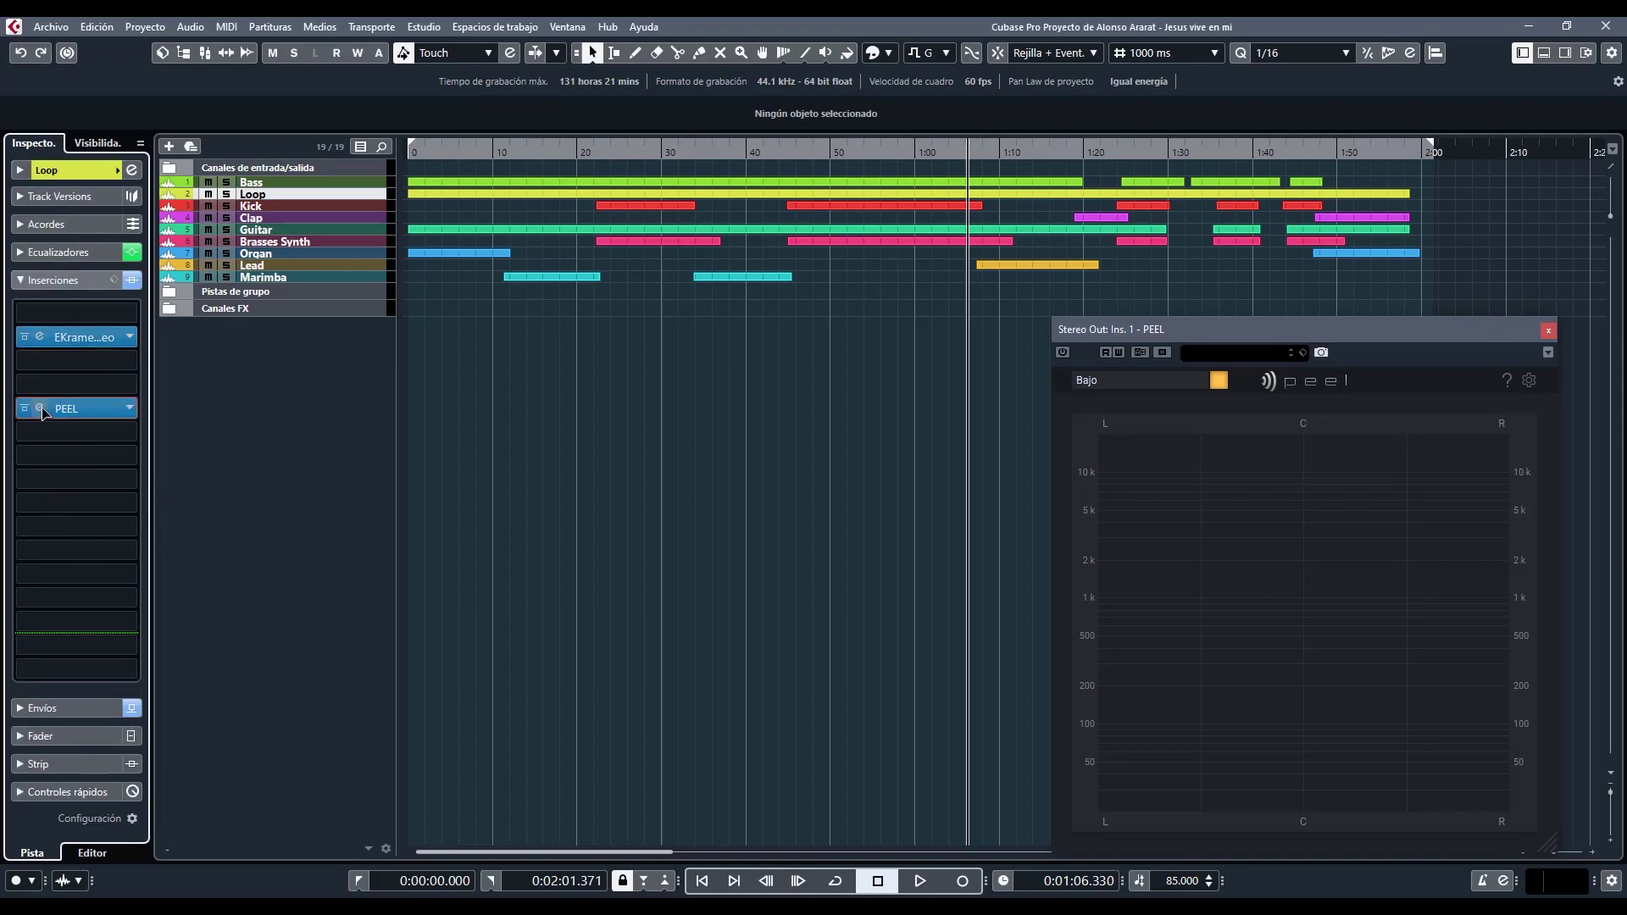
# Solo the Loop track, play it briefly, and clear the existing selection in its PEEL instance.
pyautogui.click(223, 194)
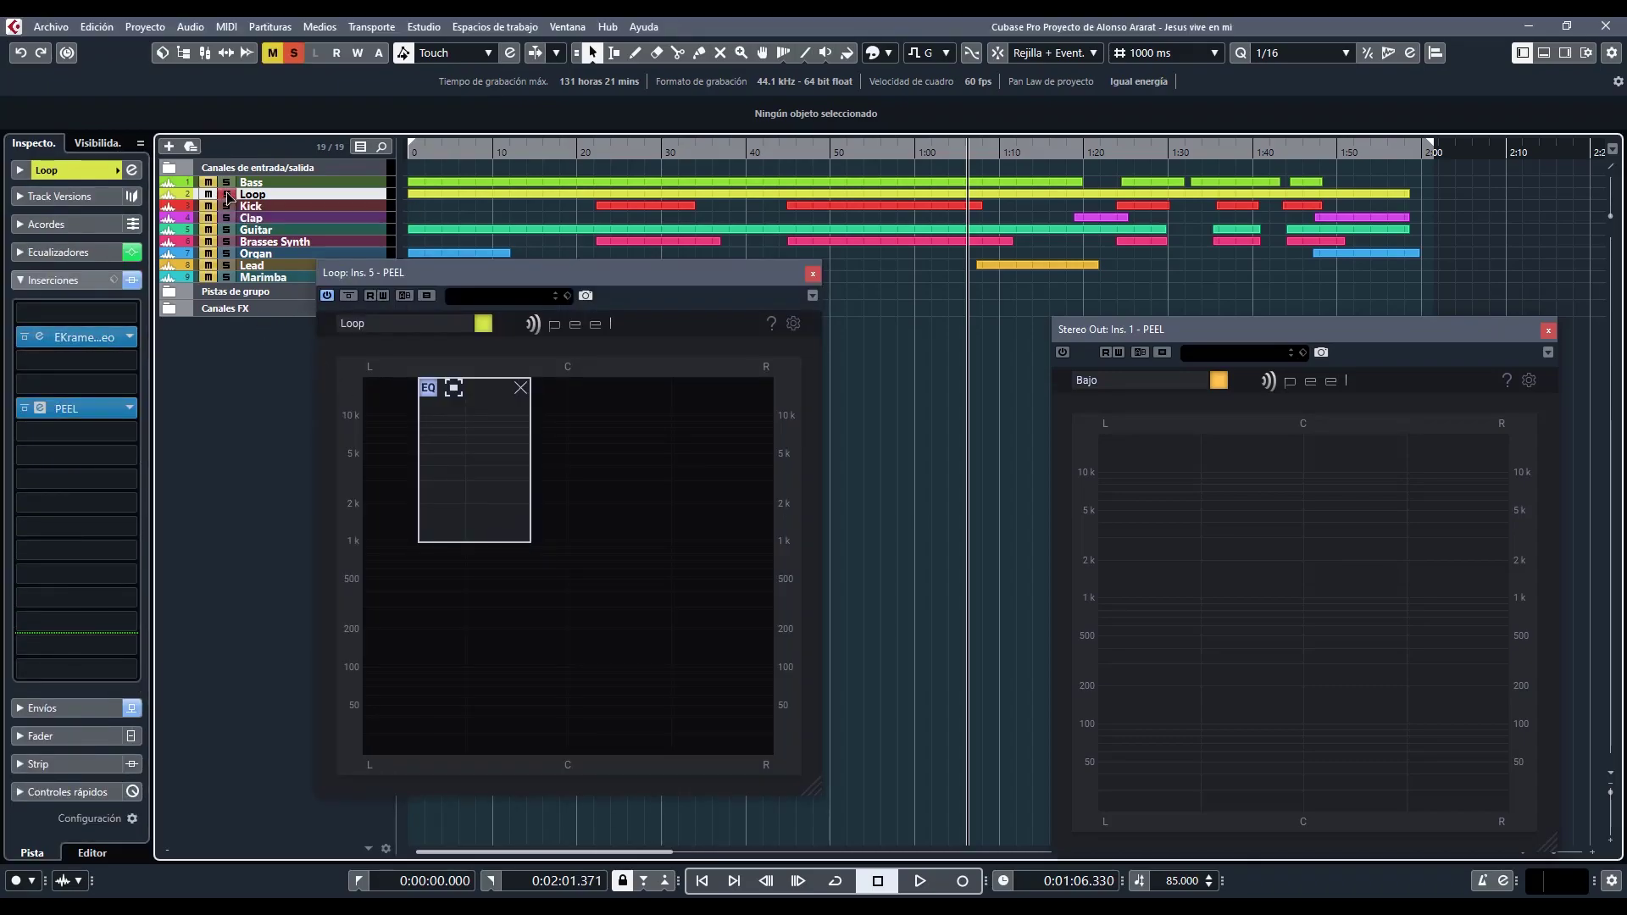
pyautogui.press('space')
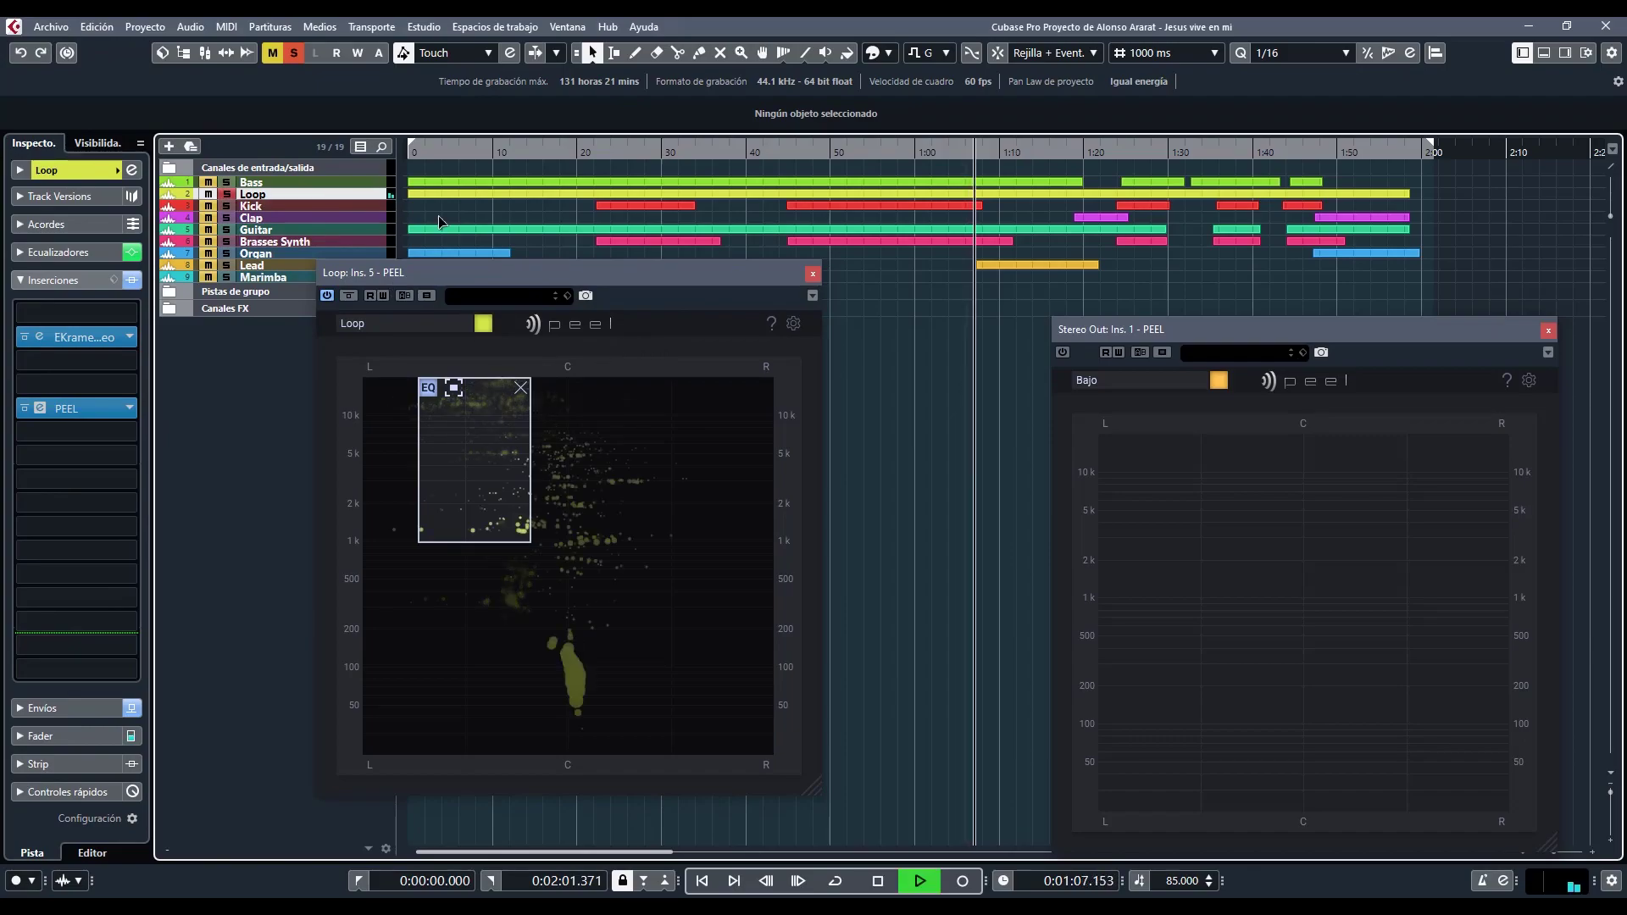
pyautogui.press('space')
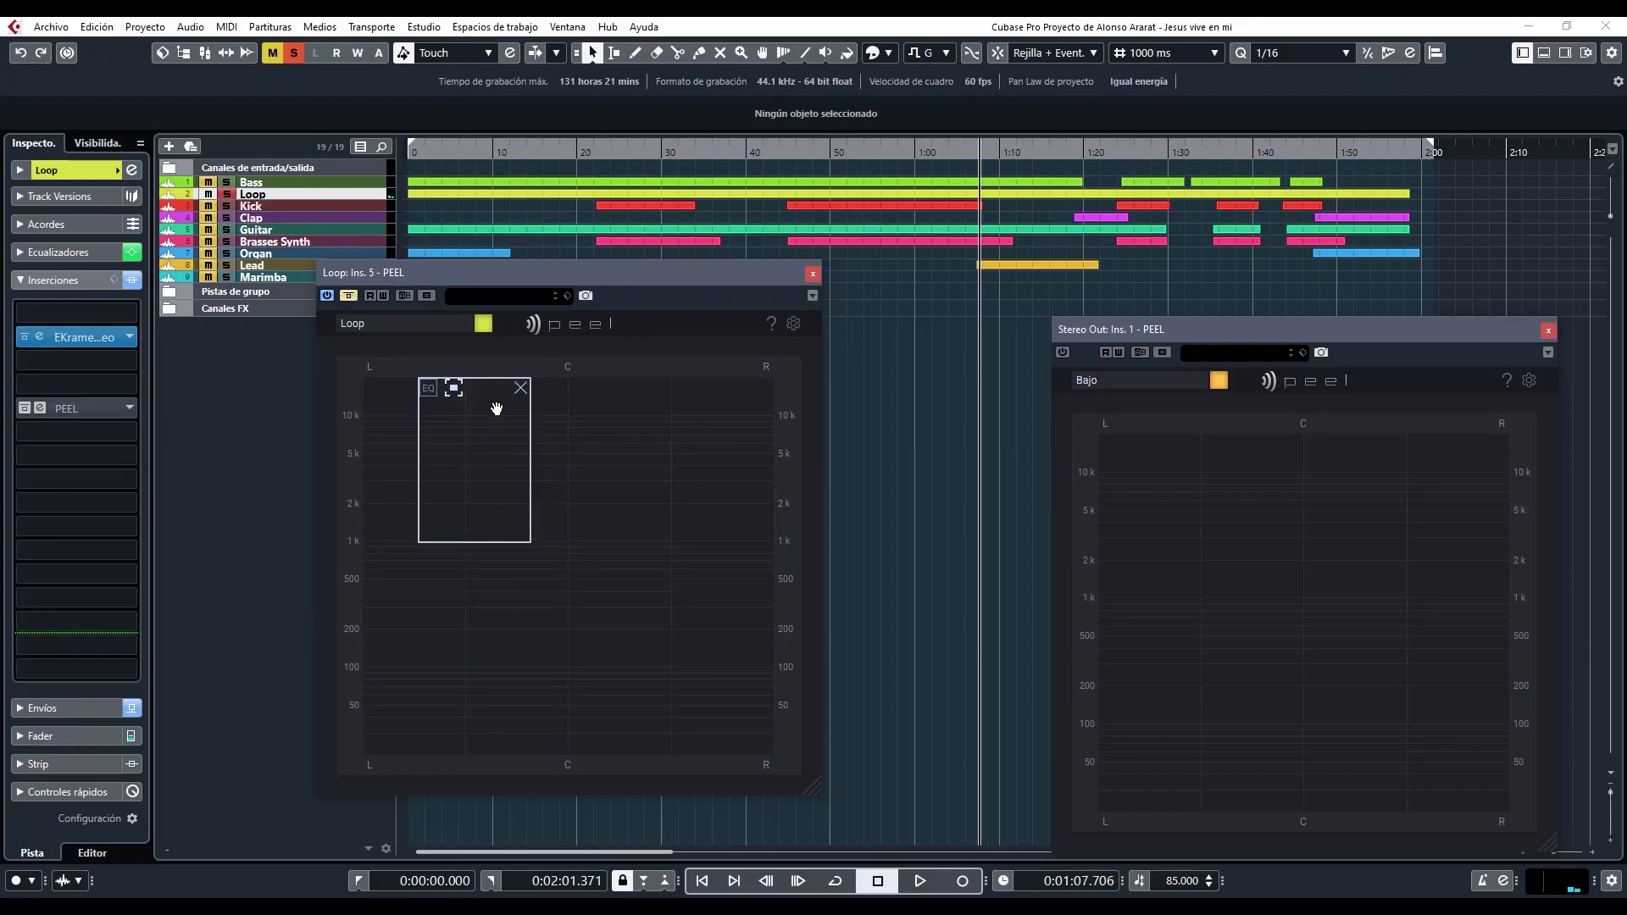
pyautogui.click(521, 389)
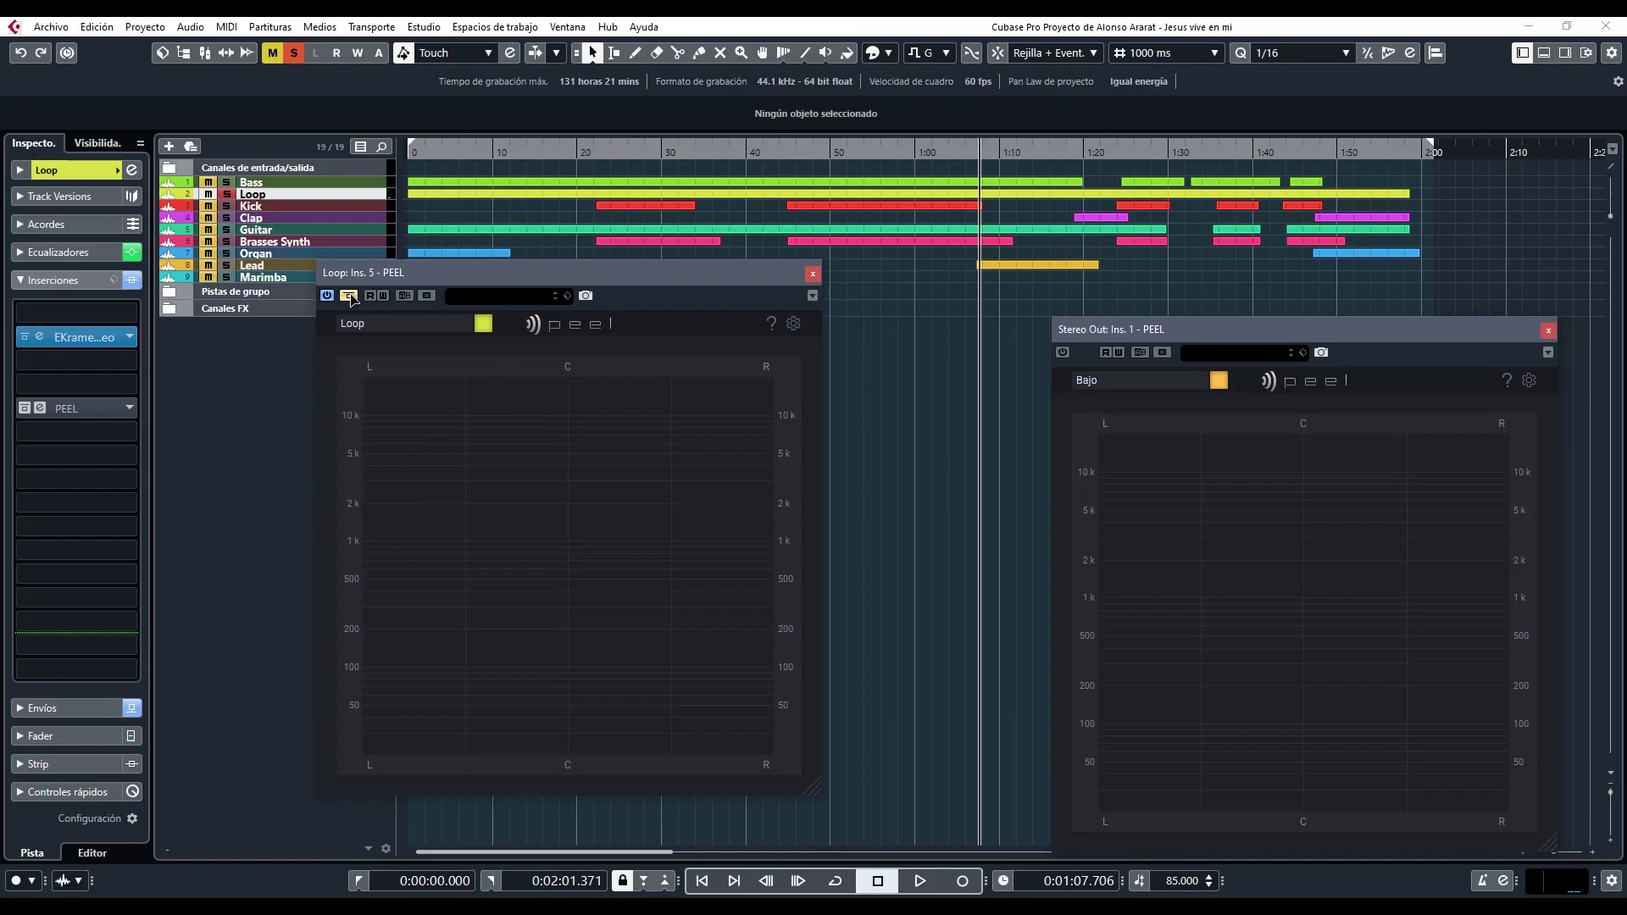
# Reactivate PEEL on the Loop track, play it briefly, and draw a selection over the high frequencies left of centre.
pyautogui.click(348, 295)
pyautogui.press('space')
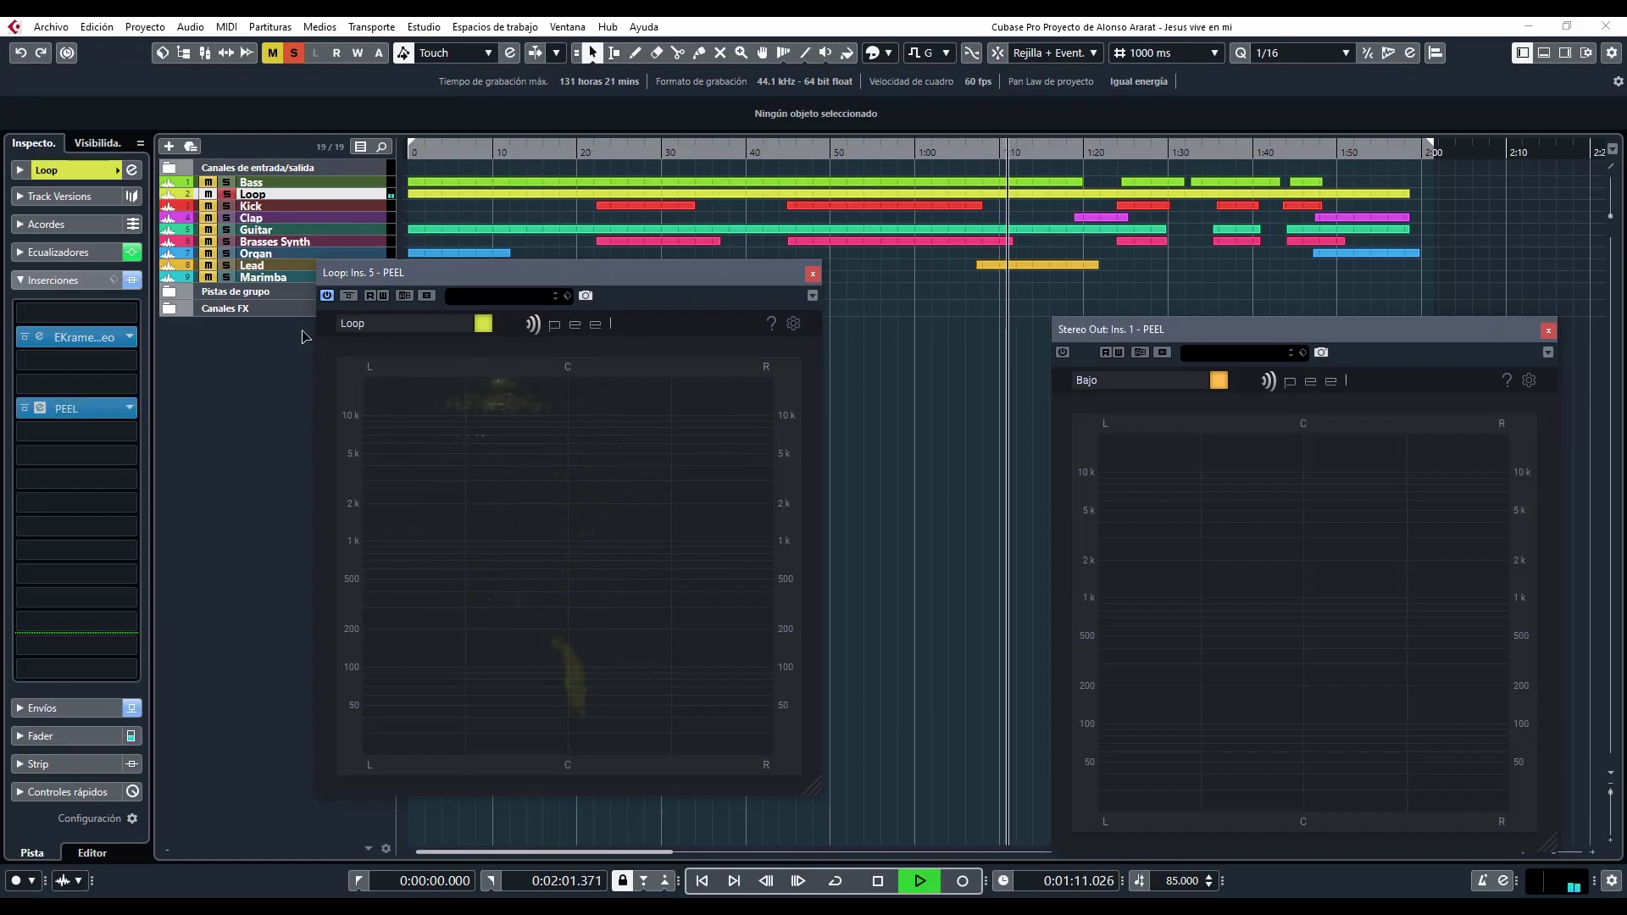
pyautogui.press('space')
pyautogui.click(471, 409)
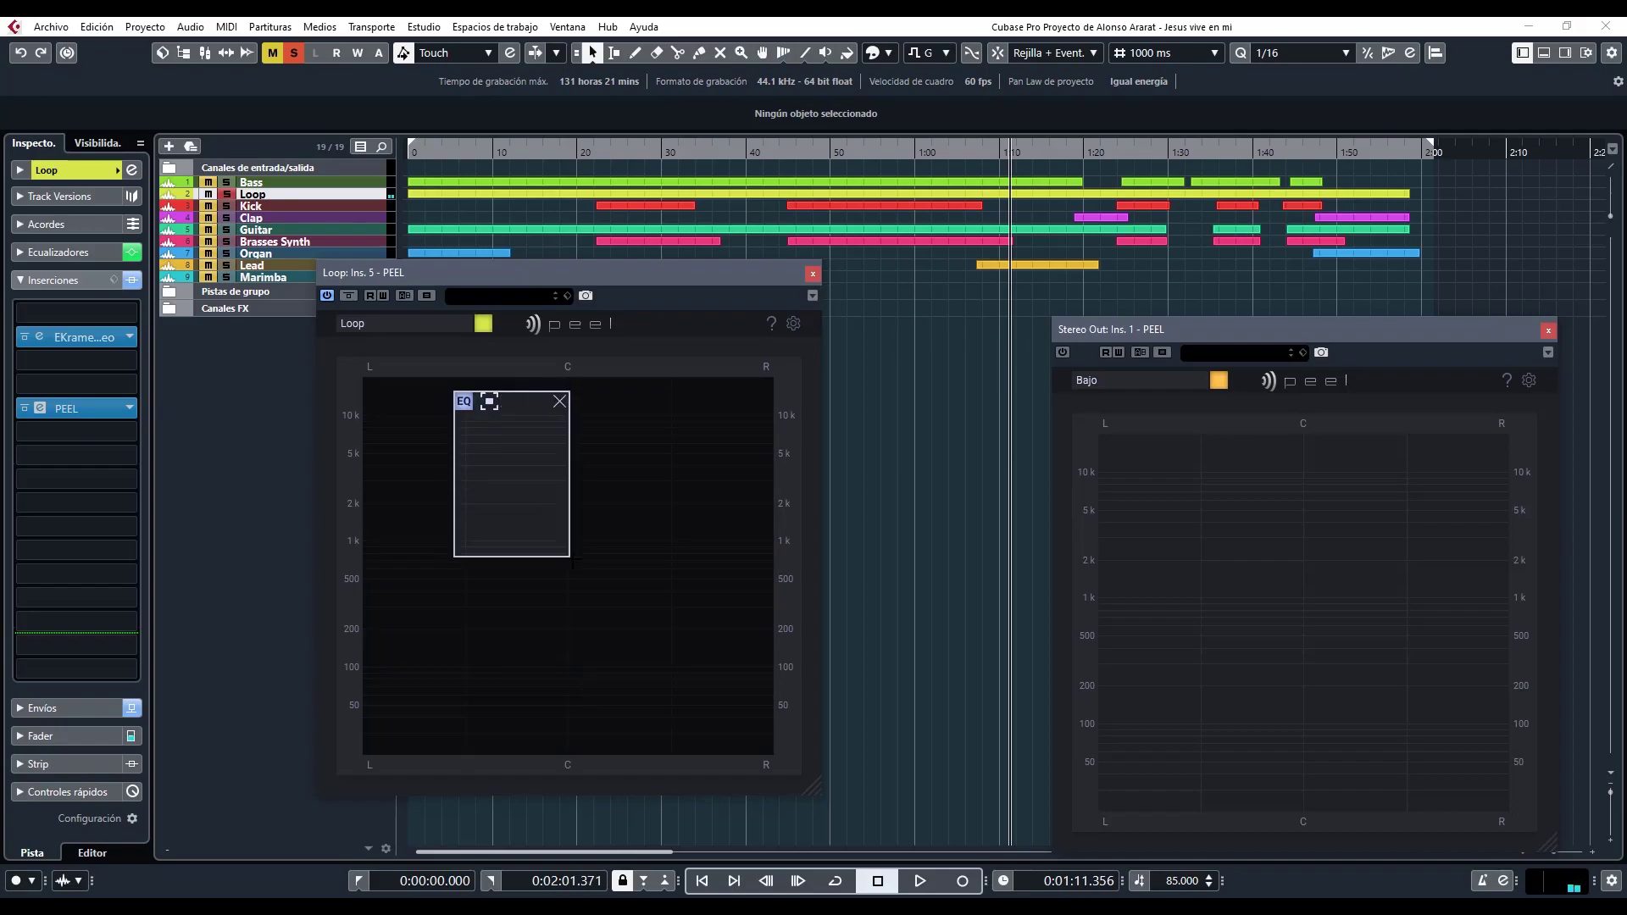
pyautogui.moveTo(563, 552); pyautogui.dragTo(545, 476)
# Play the loop with the selection on the centred frequencies below about 2 kHz, and set the Loop instance's colour to blue.
pyautogui.press('space')
pyautogui.click(519, 475)
pyautogui.click(661, 557)
pyautogui.click(787, 372)
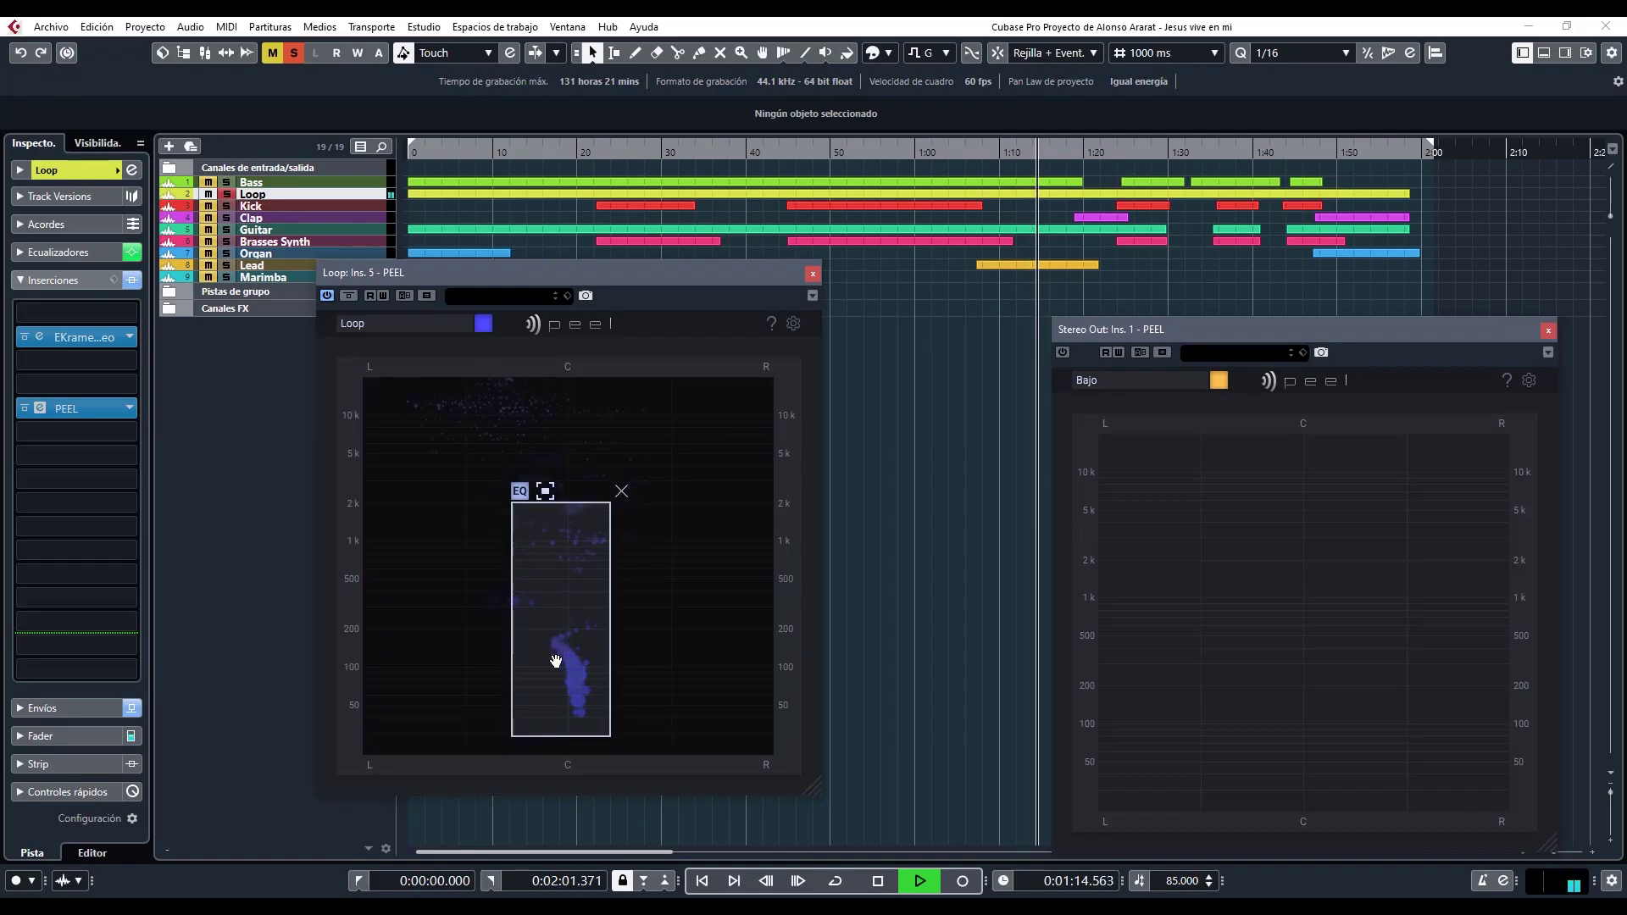
# Narrow the selection to frequencies below about 300 Hz and invert it to audition the loop without that region.
pyautogui.moveTo(556, 664); pyautogui.dragTo(558, 687)
pyautogui.moveTo(591, 519); pyautogui.dragTo(578, 653)
pyautogui.click(549, 596)
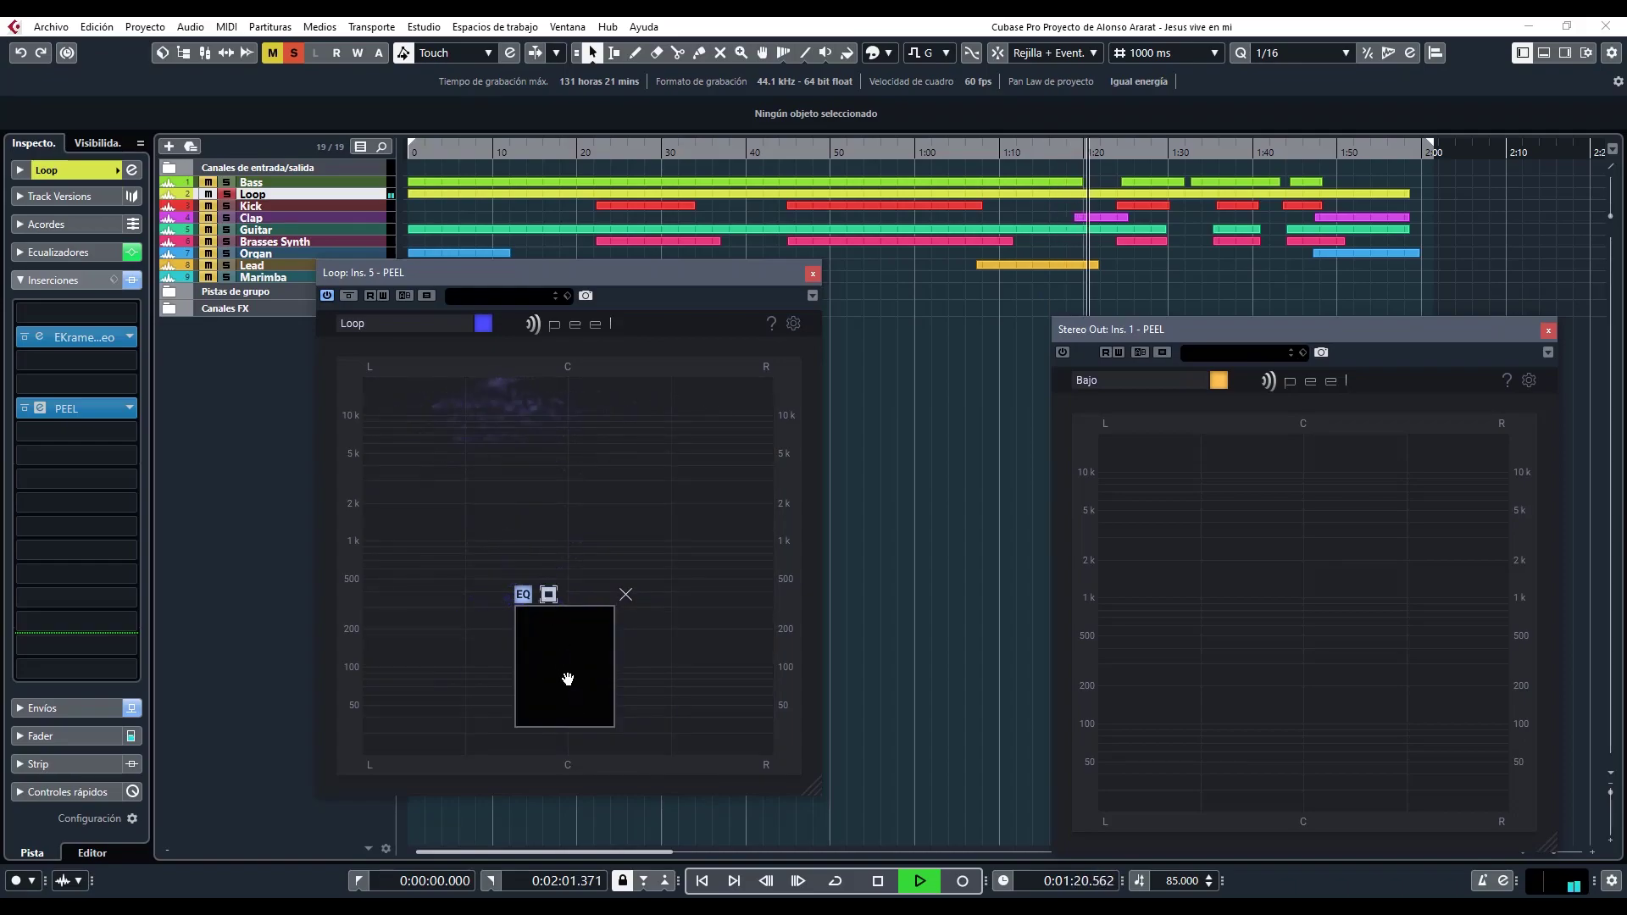
pyautogui.press('space')
pyautogui.press('space')
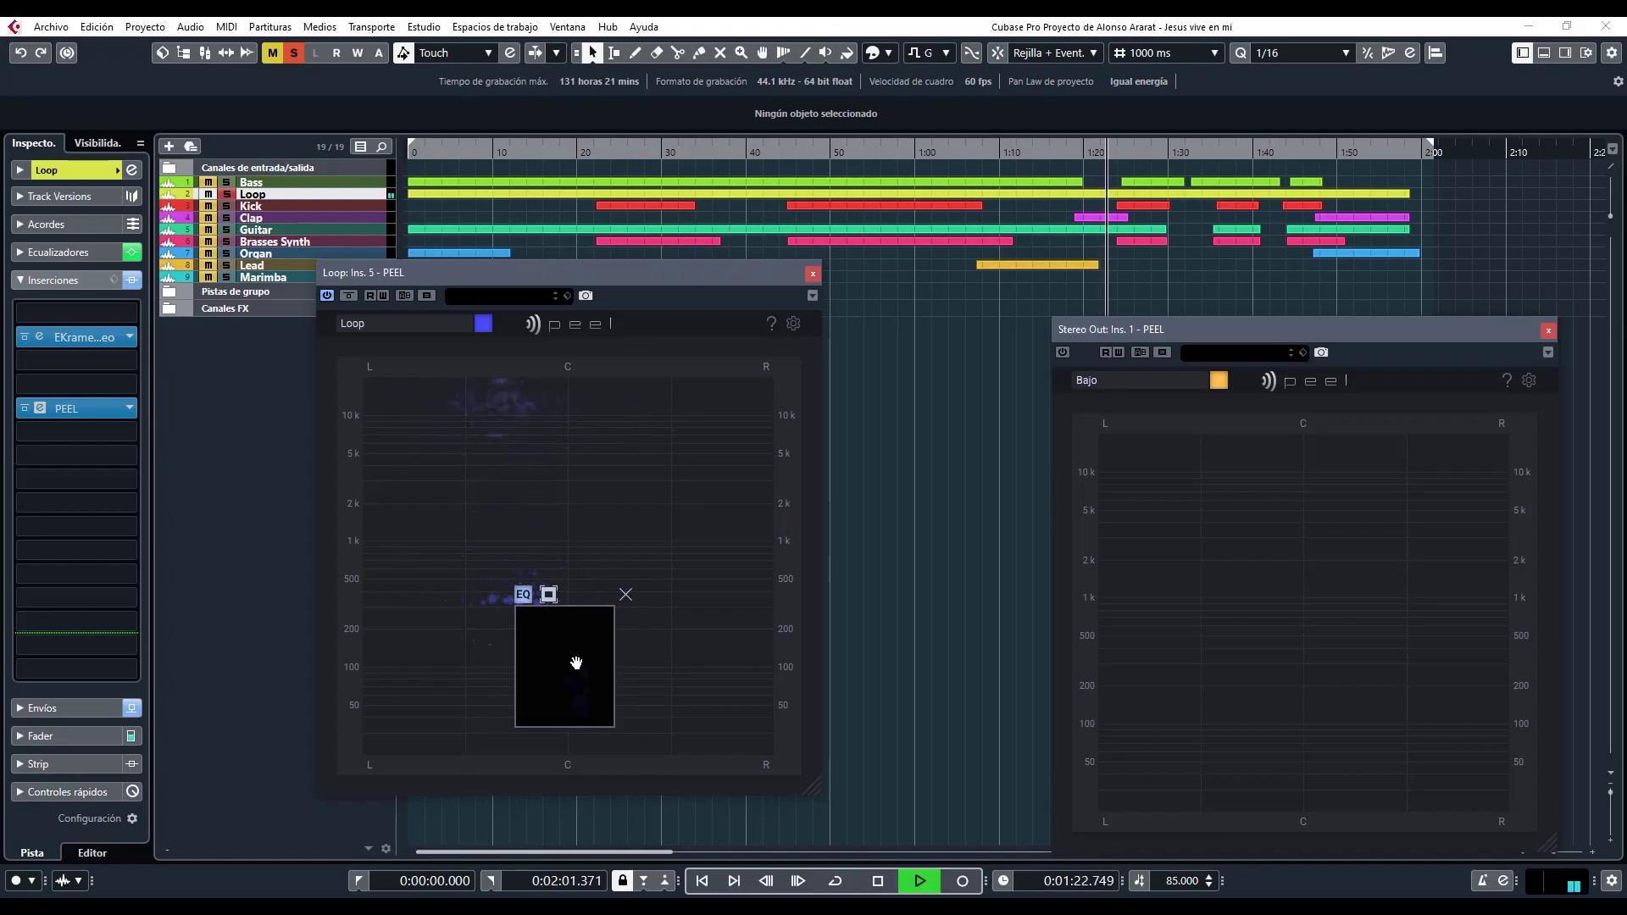
pyautogui.press('space')
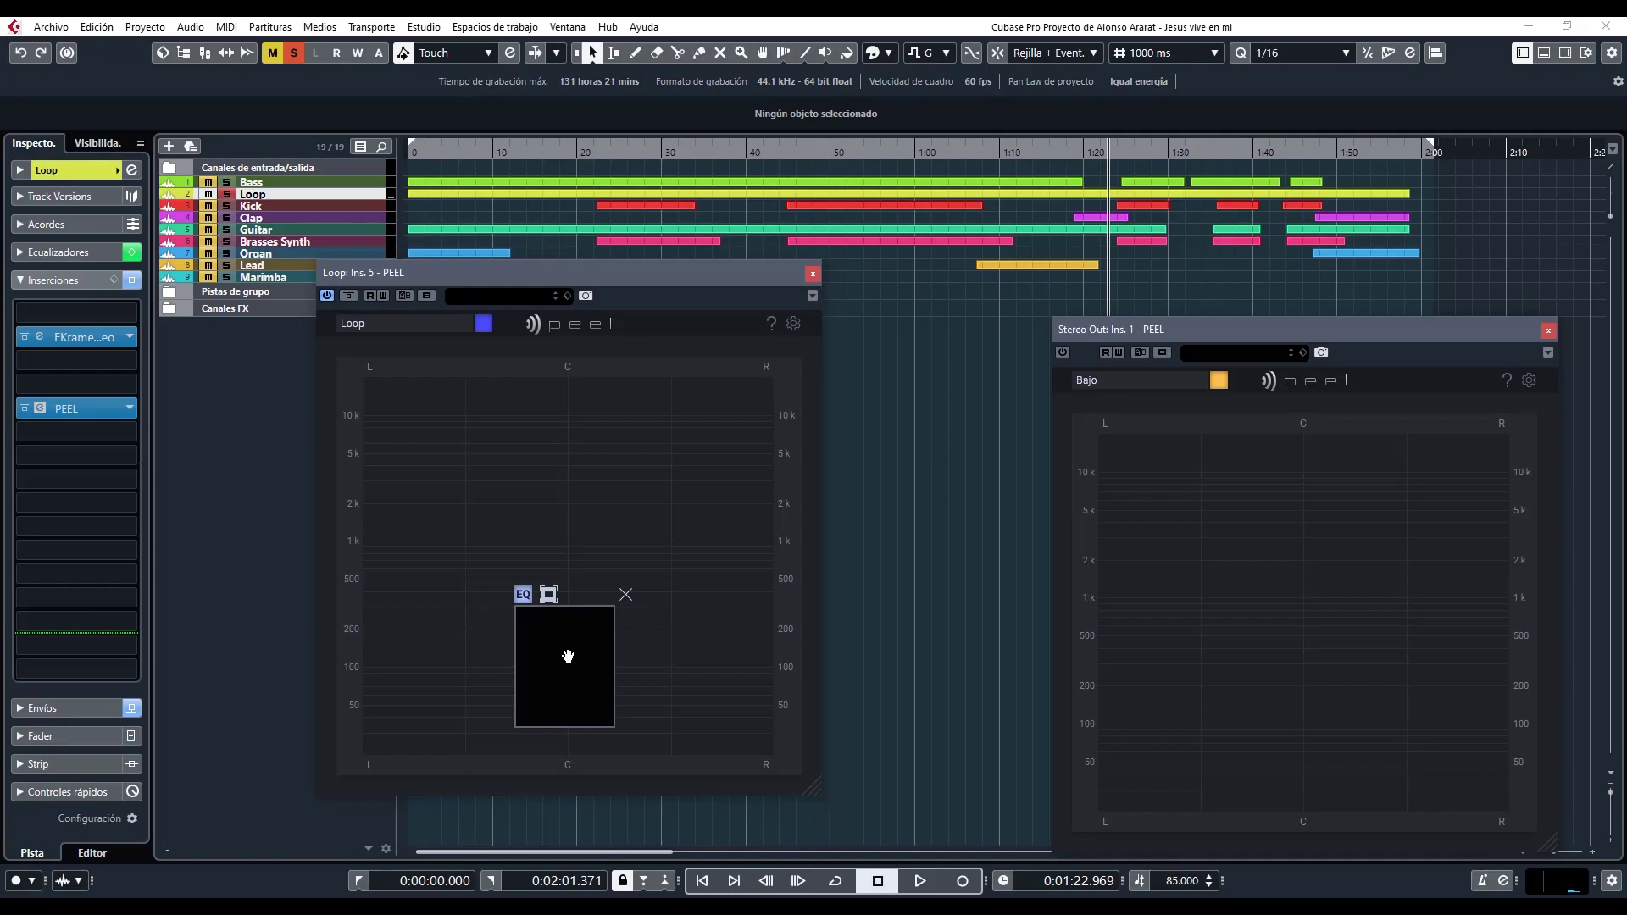
# Turn off the selection's inversion and audition only the isolated low-frequency region of the loop.
pyautogui.click(550, 598)
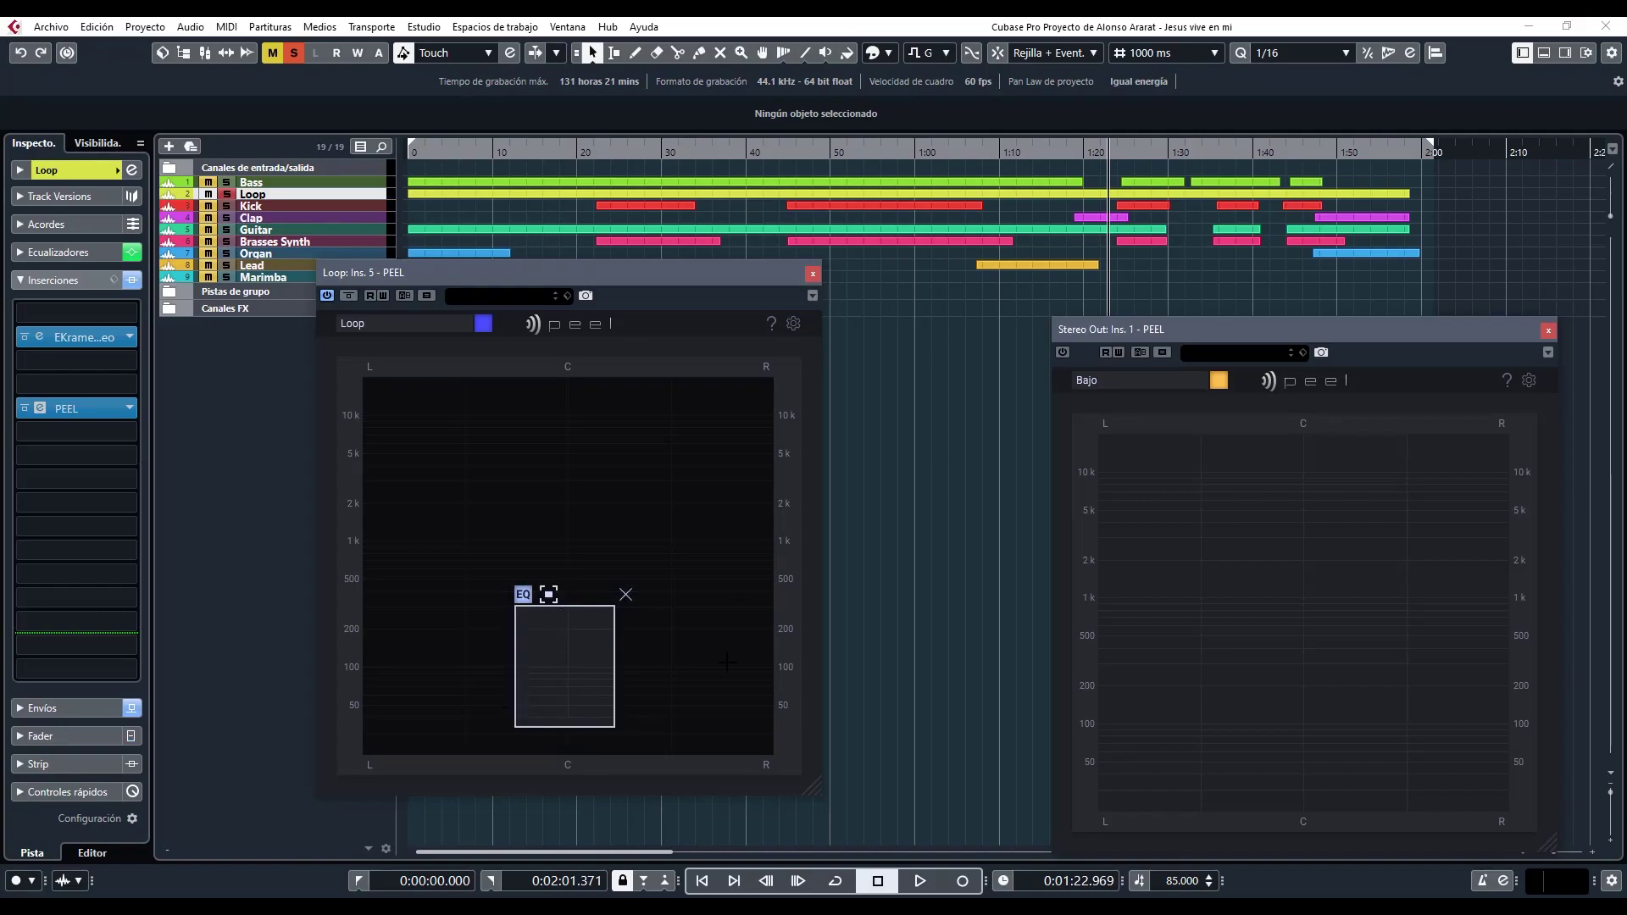
pyautogui.press('space')
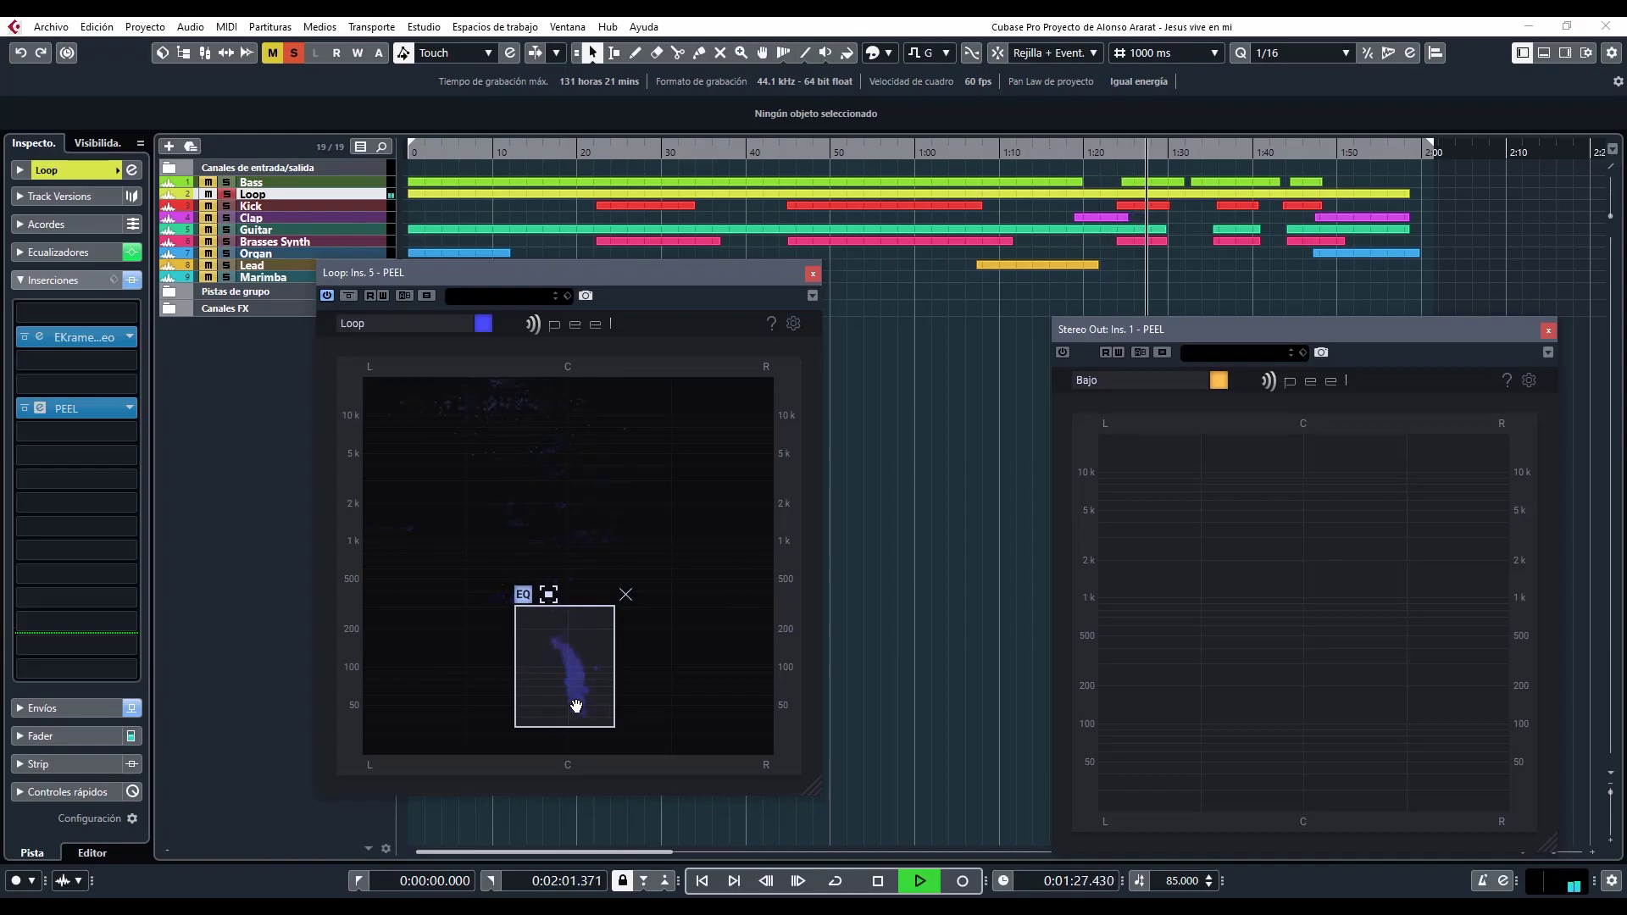
pyautogui.press('space')
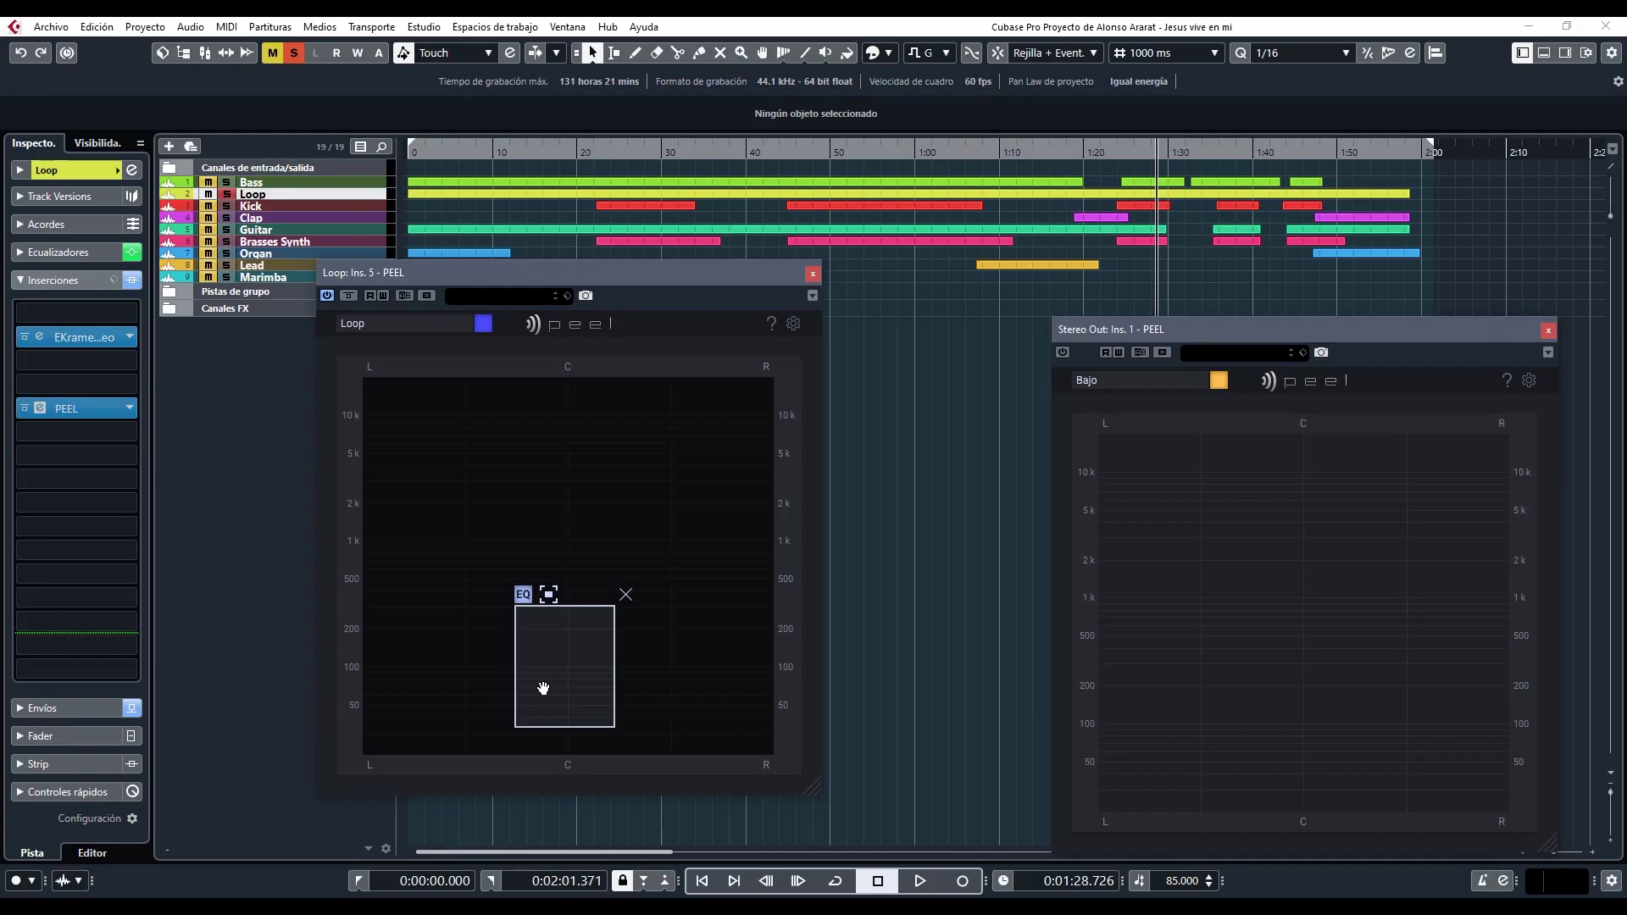
# Move the selection to the highs above about 3.5 kHz, left of centre, during playback and stop the transport.
pyautogui.press('space')
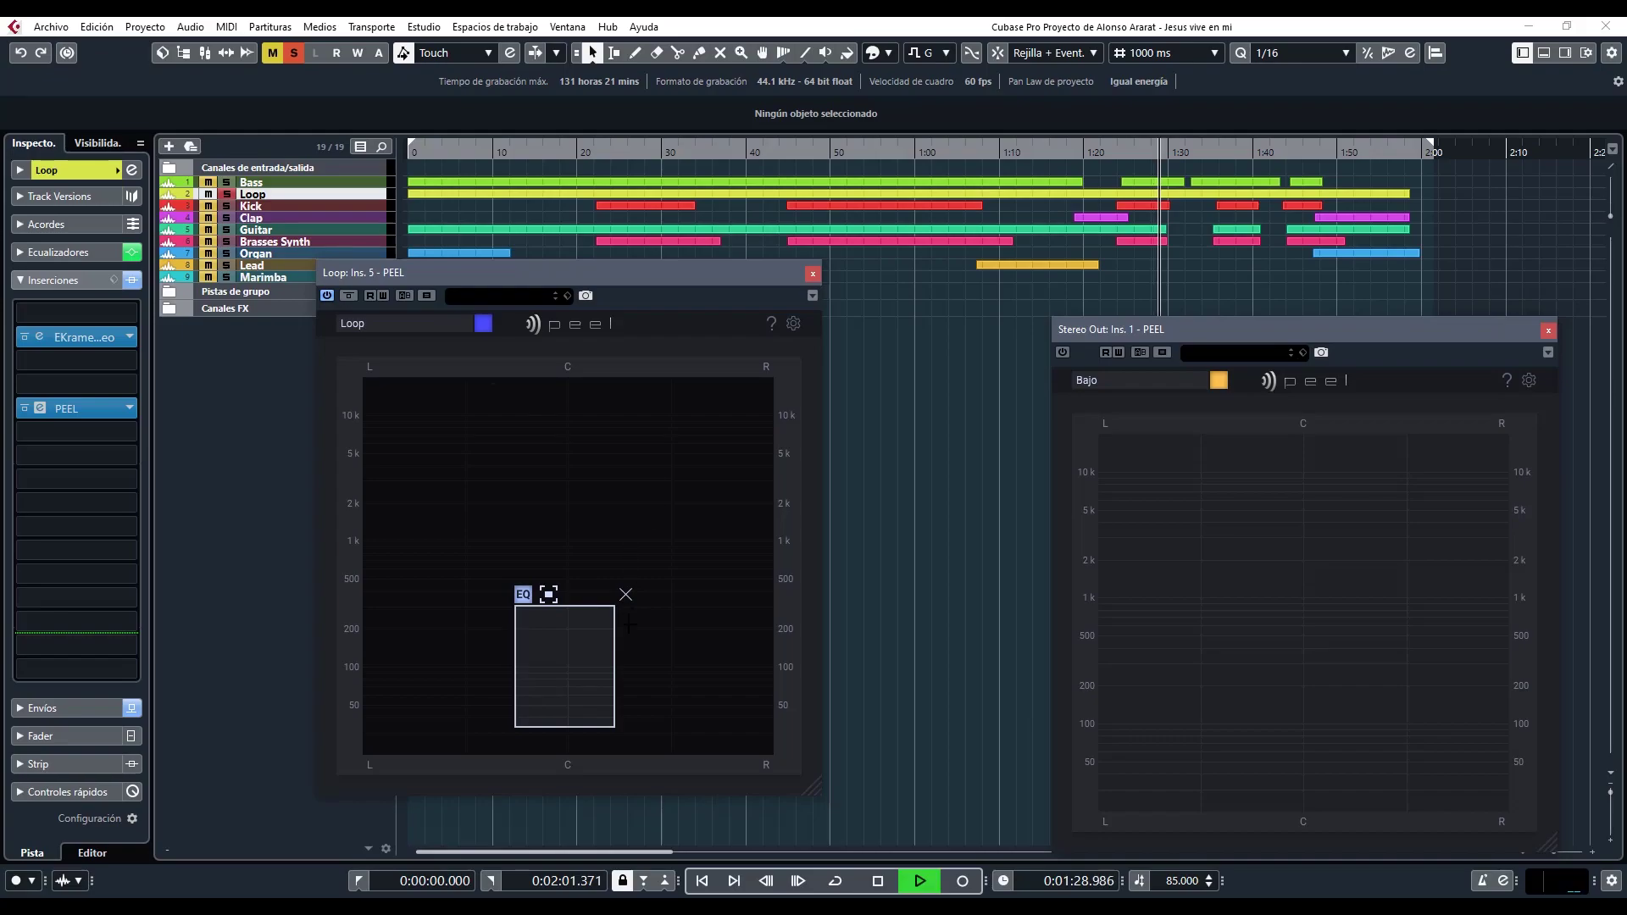
pyautogui.moveTo(581, 716); pyautogui.dragTo(518, 473)
pyautogui.press('space')
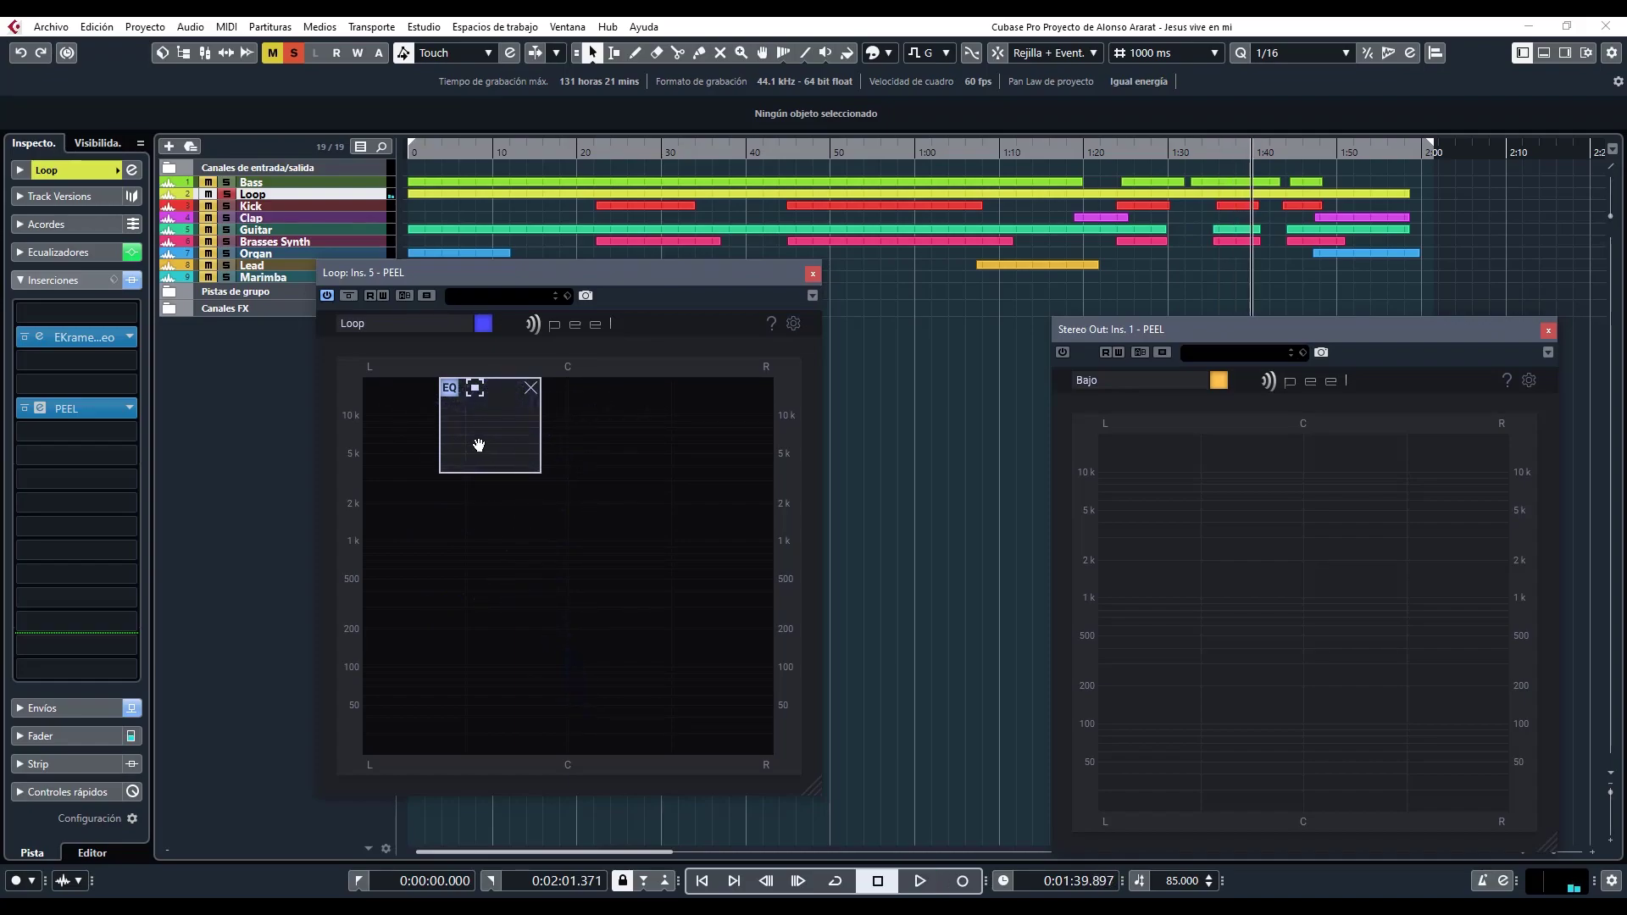